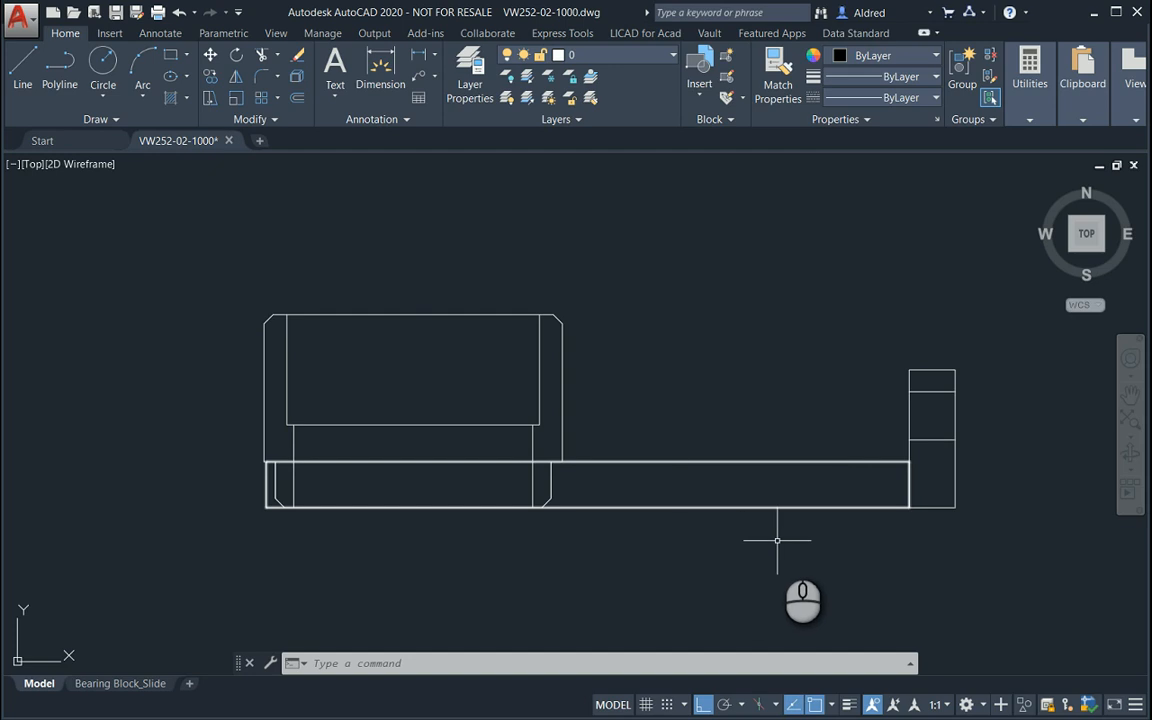
Check the base, front and revolve profiles one by one to see how each is grouped as a block
{"action": "left_click", "coordinate": [777, 540]}
{"action": "left_click", "coordinate": [736, 410]}
{"action": "key", "text": "Escape"}
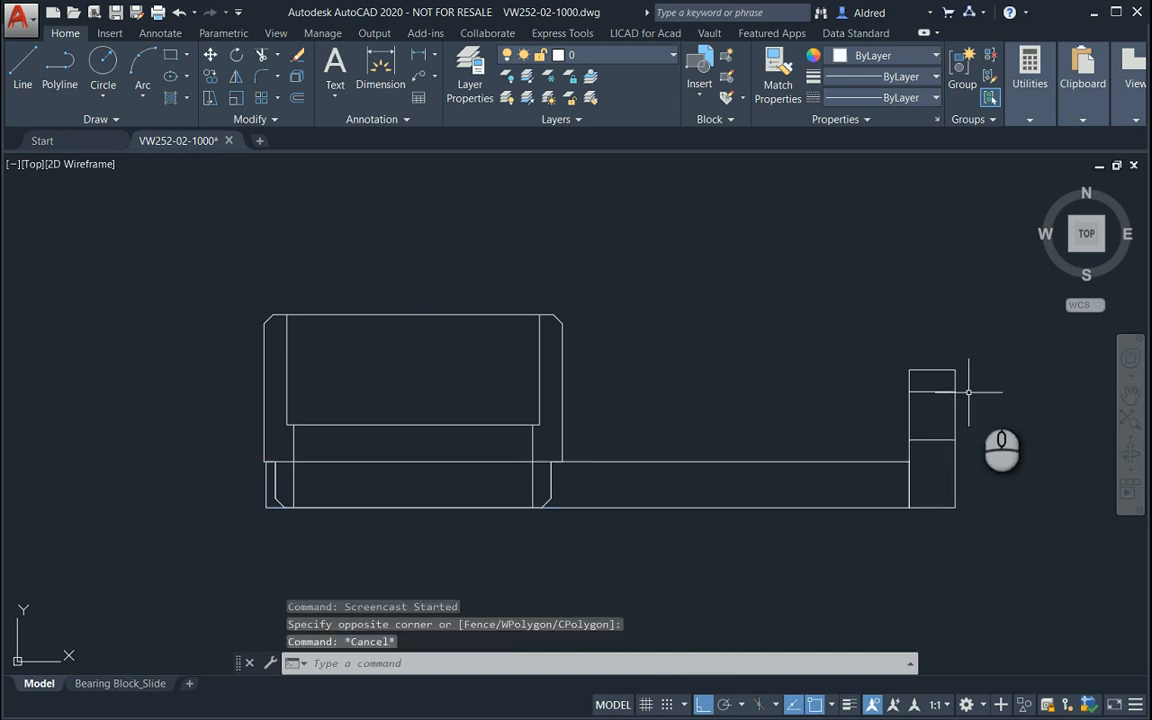
{"action": "left_click", "coordinate": [968, 392]}
{"action": "left_click", "coordinate": [869, 347]}
{"action": "key", "text": "Escape"}
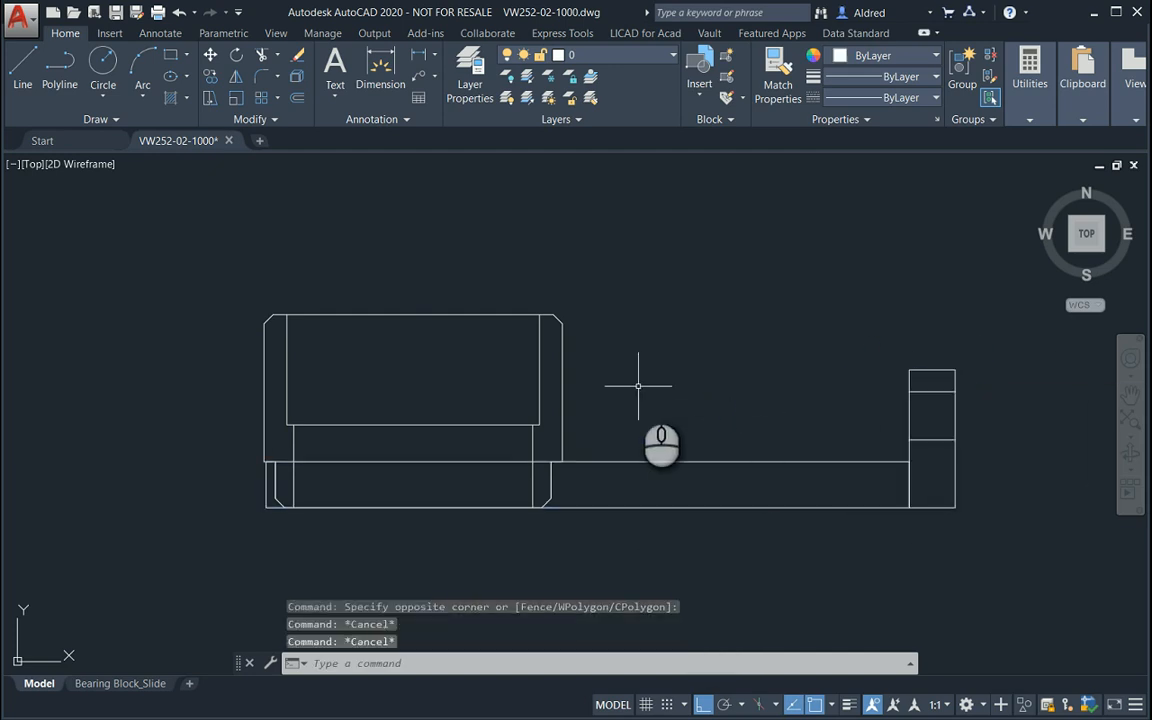
{"action": "left_click", "coordinate": [625, 383]}
{"action": "left_click", "coordinate": [525, 335]}
{"action": "key", "text": "Escape"}
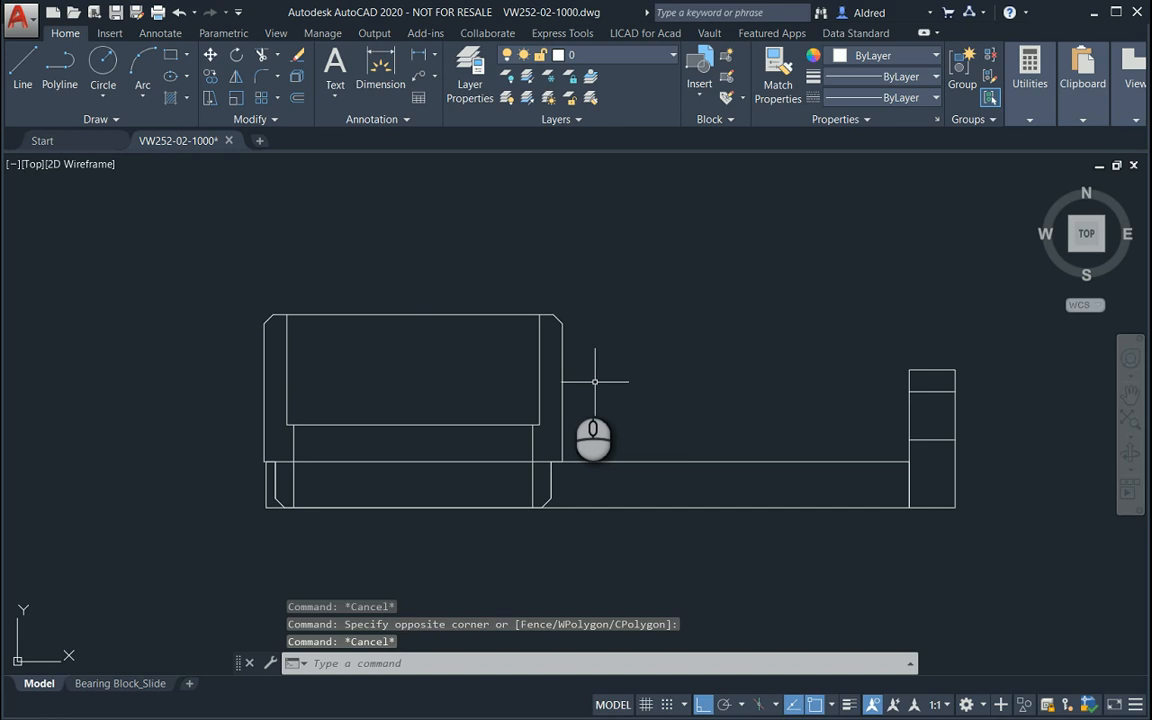
{"action": "key", "text": "Escape"}
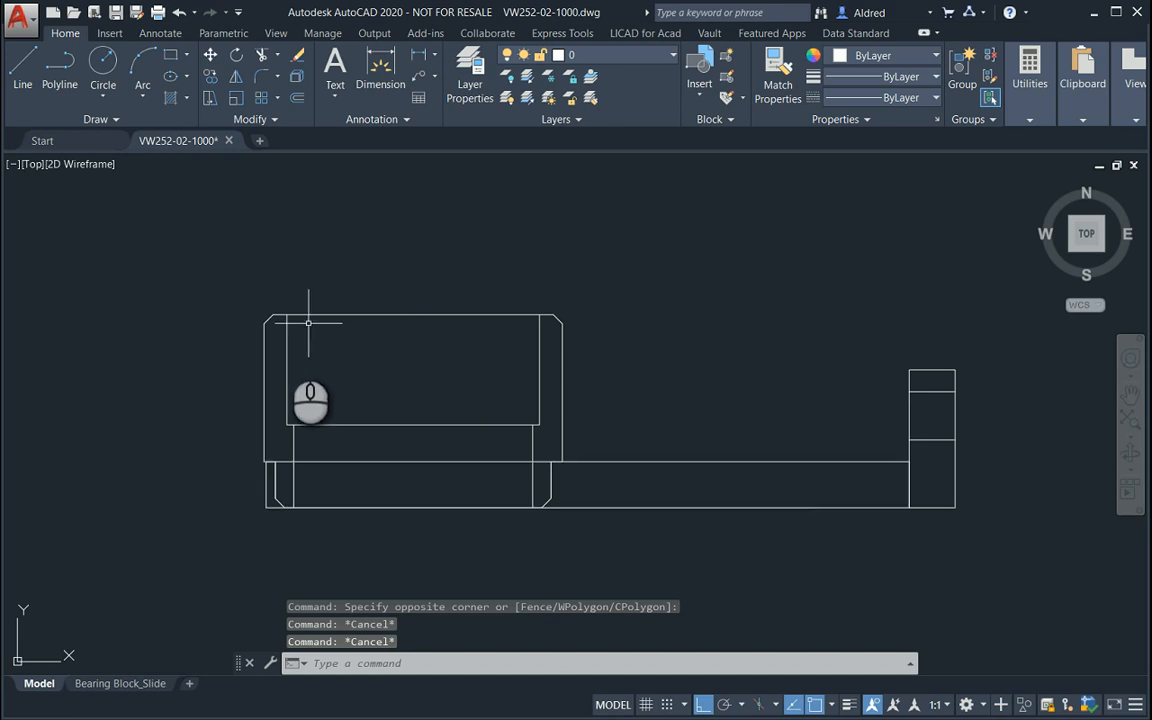
Open the revolve block's definition for editing in the Block Editor
{"action": "left_click", "coordinate": [464, 361]}
{"action": "left_click", "coordinate": [441, 300]}
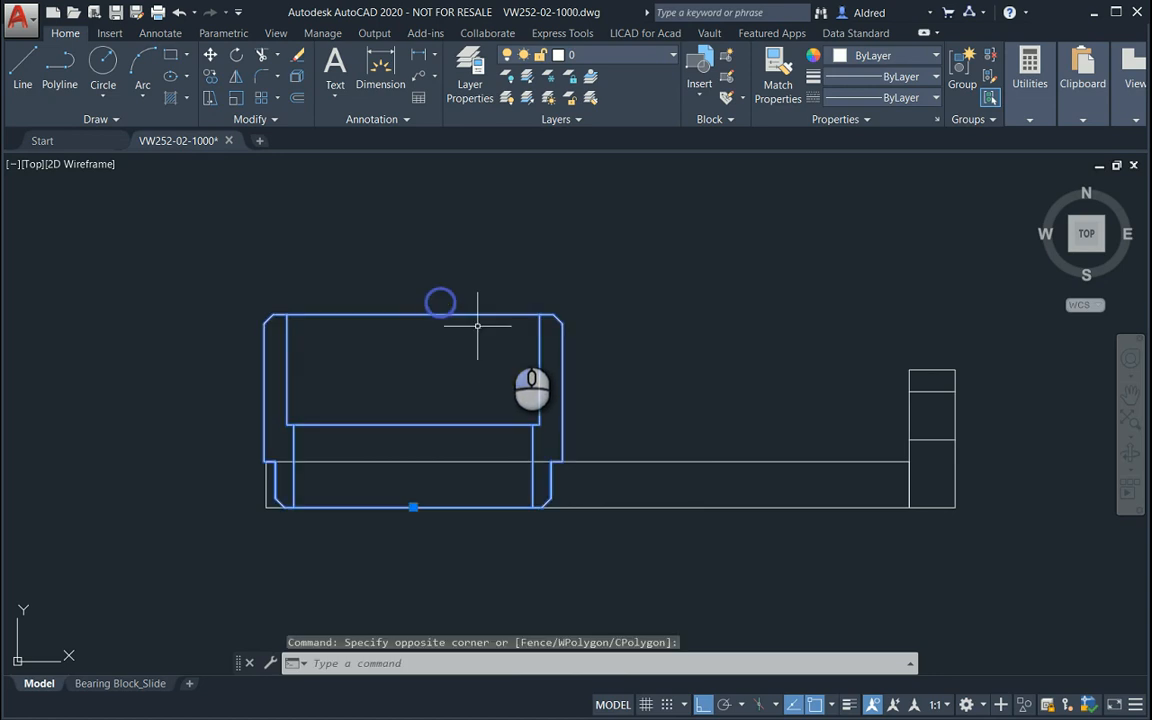
{"action": "double_click", "coordinate": [548, 318]}
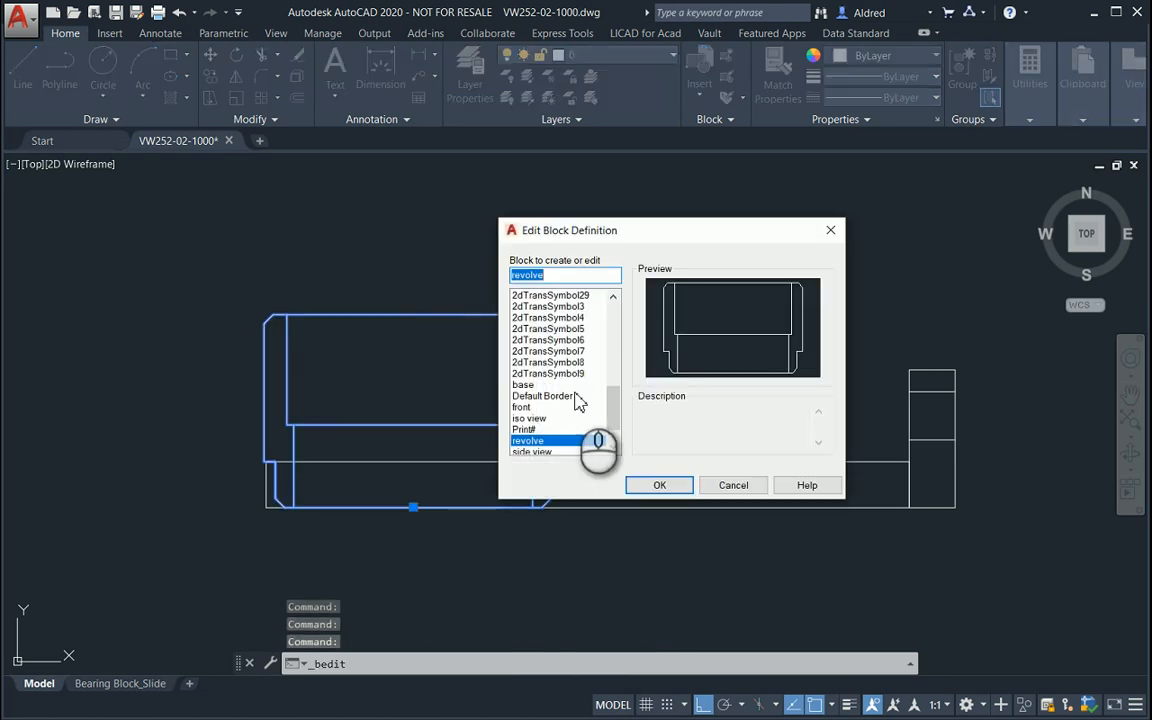
{"action": "left_click", "coordinate": [668, 487]}
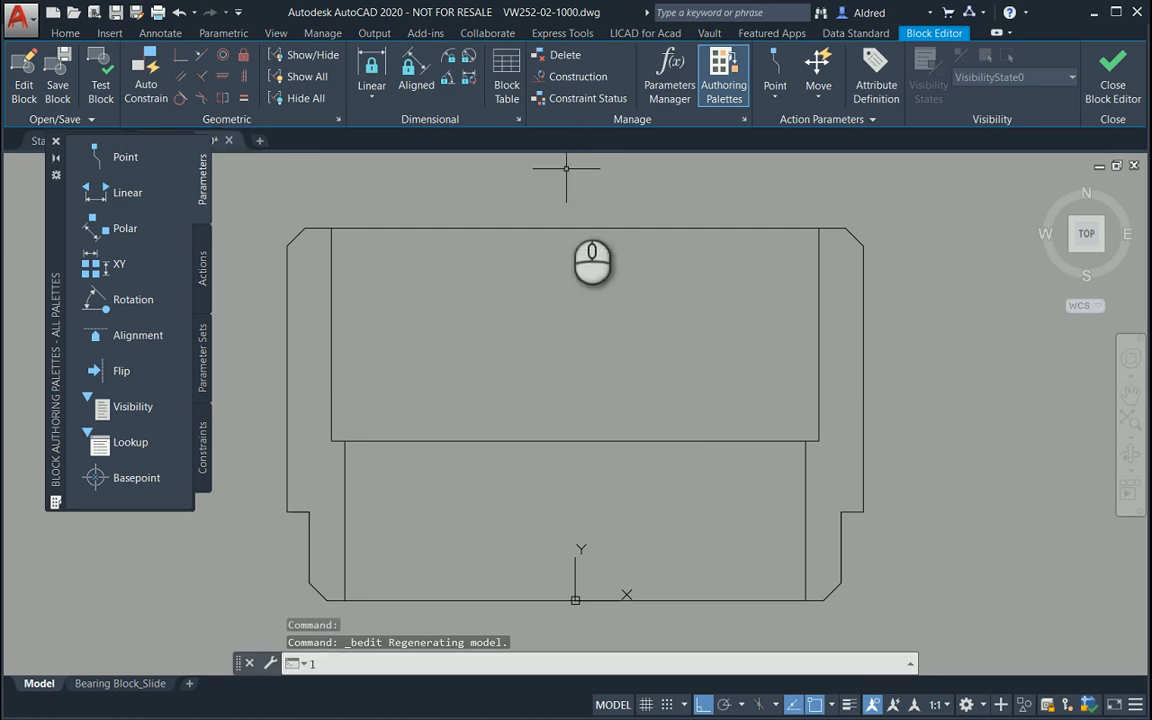
Draw a short vertical line down from the midpoint of the revolve block's top edge, and save the changes to the block
{"action": "type", "text": "L"}
{"action": "left_click", "coordinate": [416, 476]}
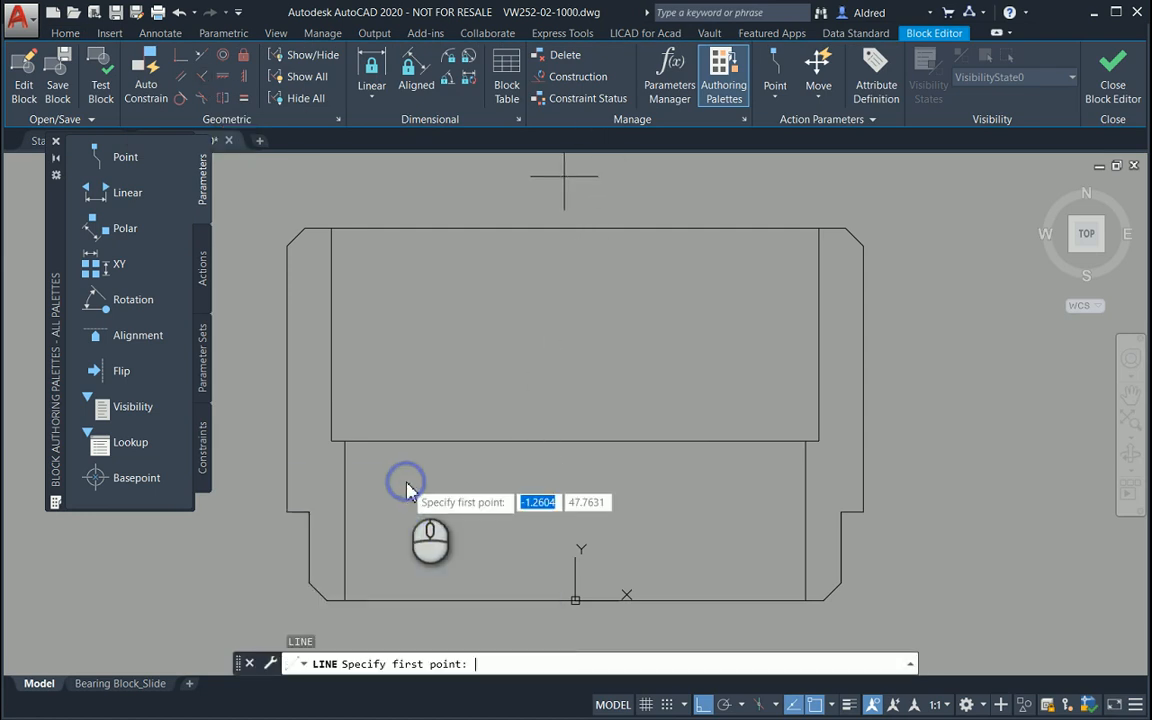
{"action": "left_click", "coordinate": [575, 229]}
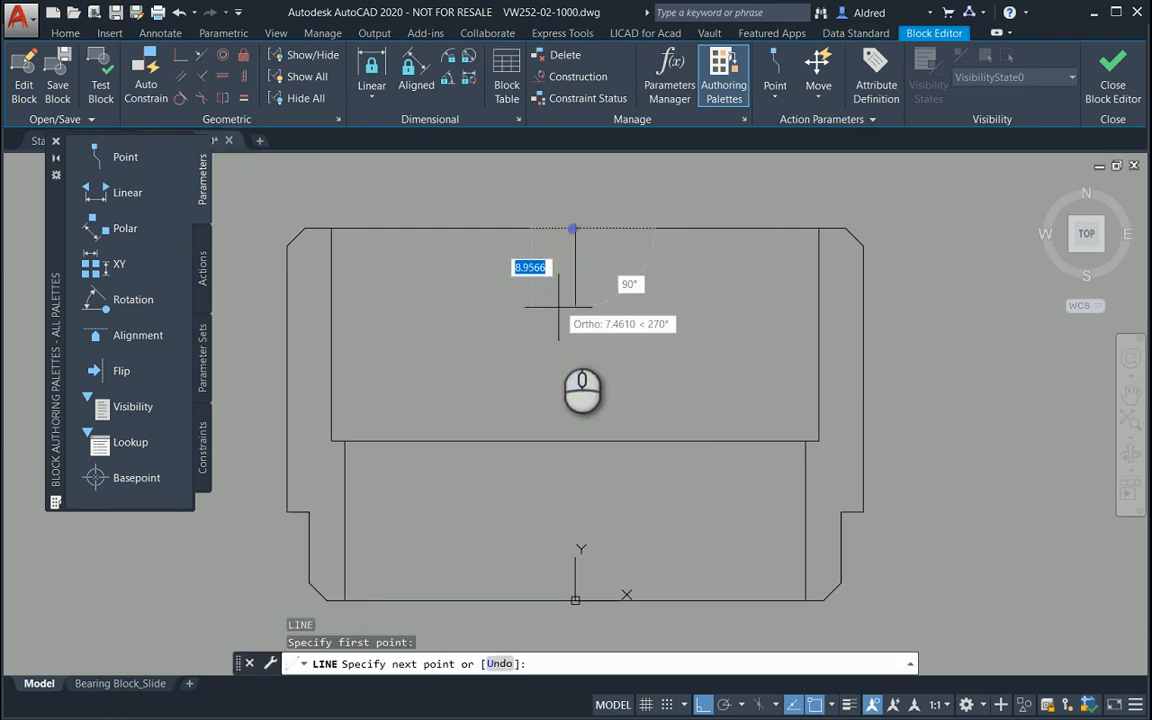
{"action": "right_click", "coordinate": [575, 367]}
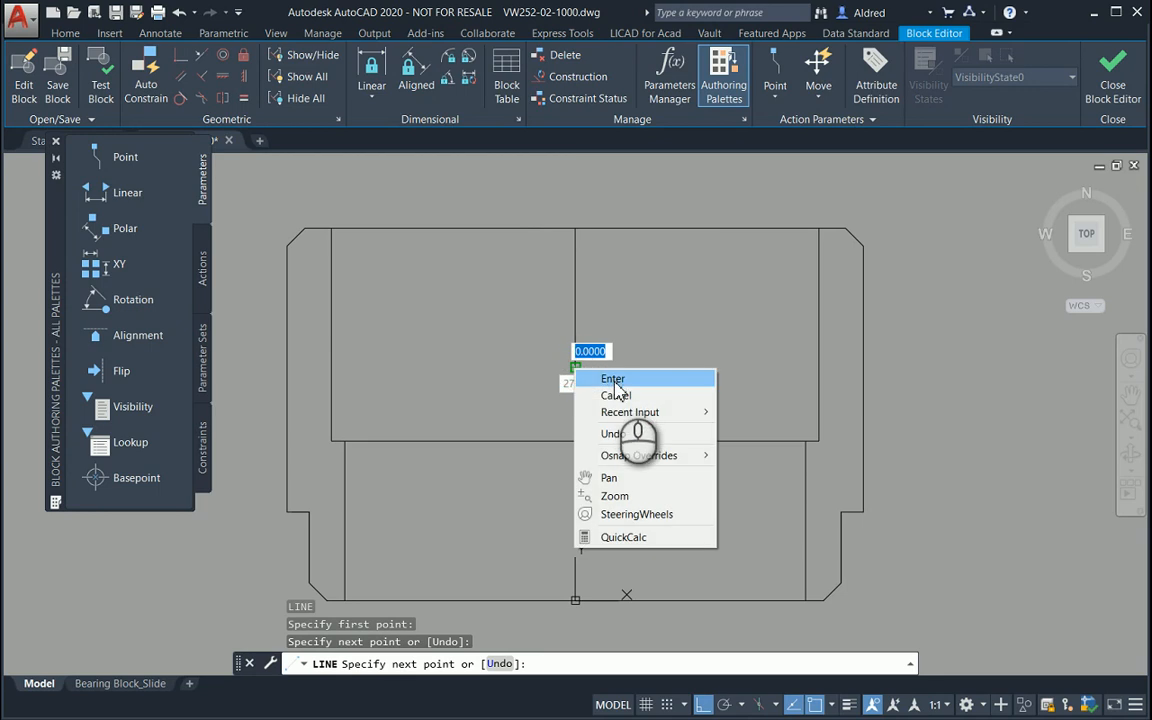
{"action": "left_click", "coordinate": [615, 374]}
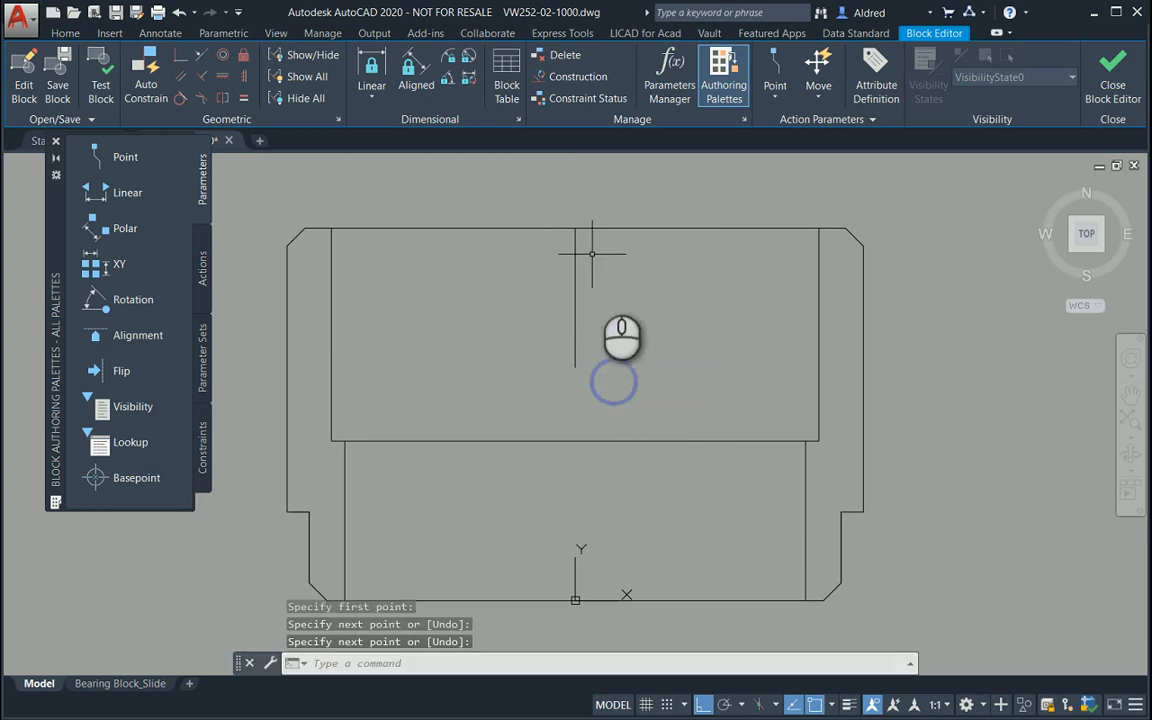
{"action": "left_click", "coordinate": [1112, 78]}
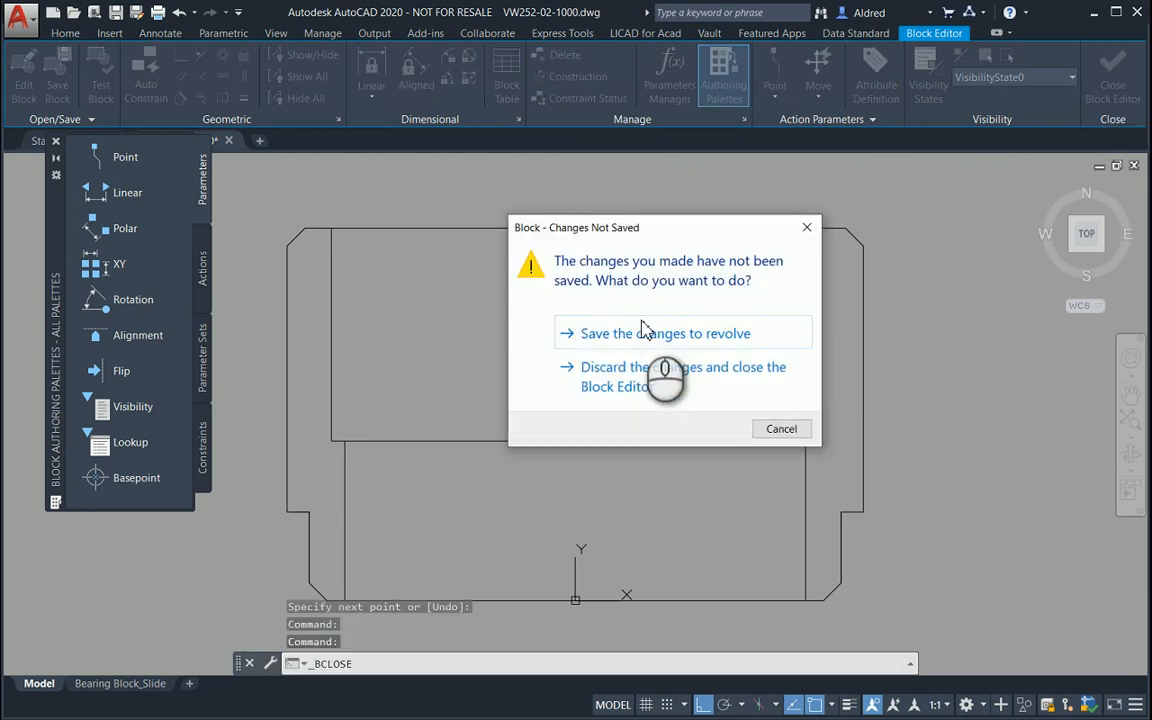
{"action": "left_click", "coordinate": [571, 328]}
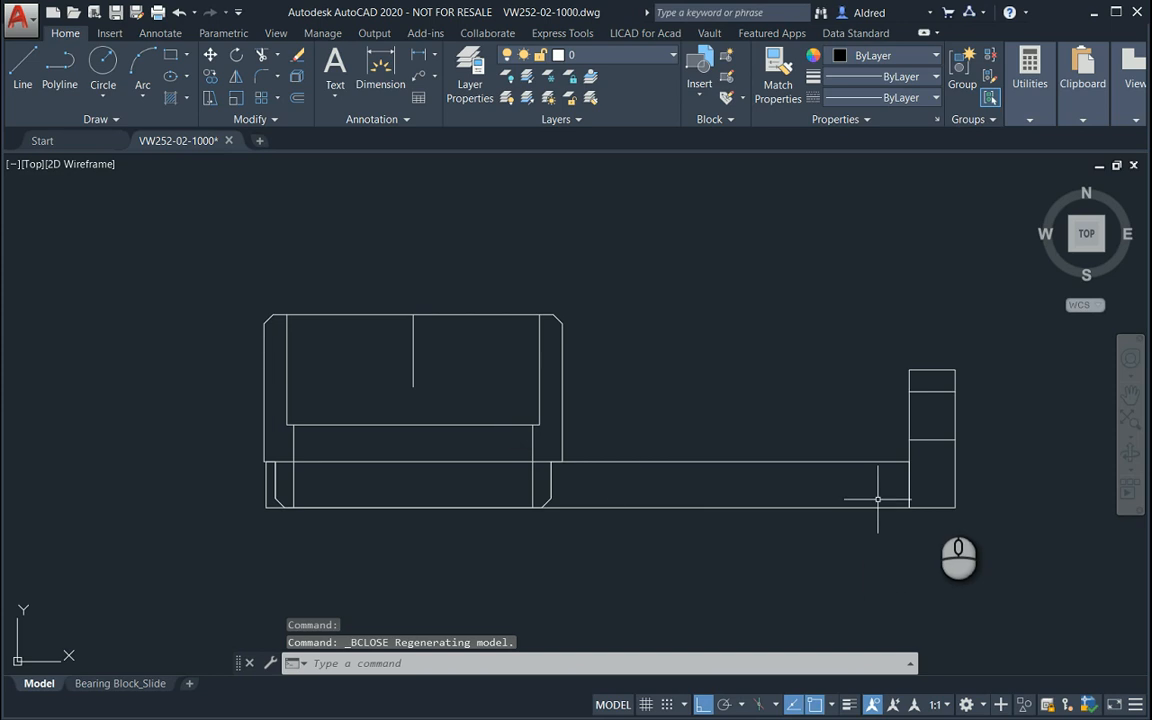
Copy all three blocks of the drawing to the clipboard
{"action": "left_click", "coordinate": [1020, 560]}
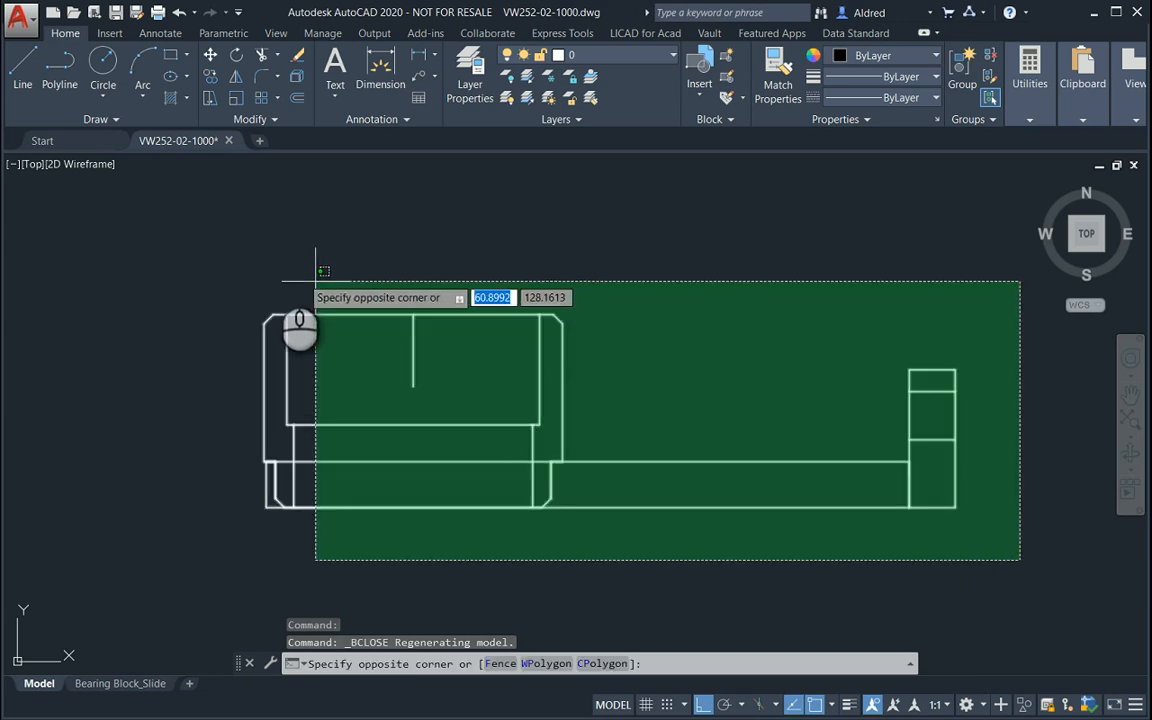
{"action": "left_click", "coordinate": [212, 243]}
{"action": "key", "text": "ctrl+c"}
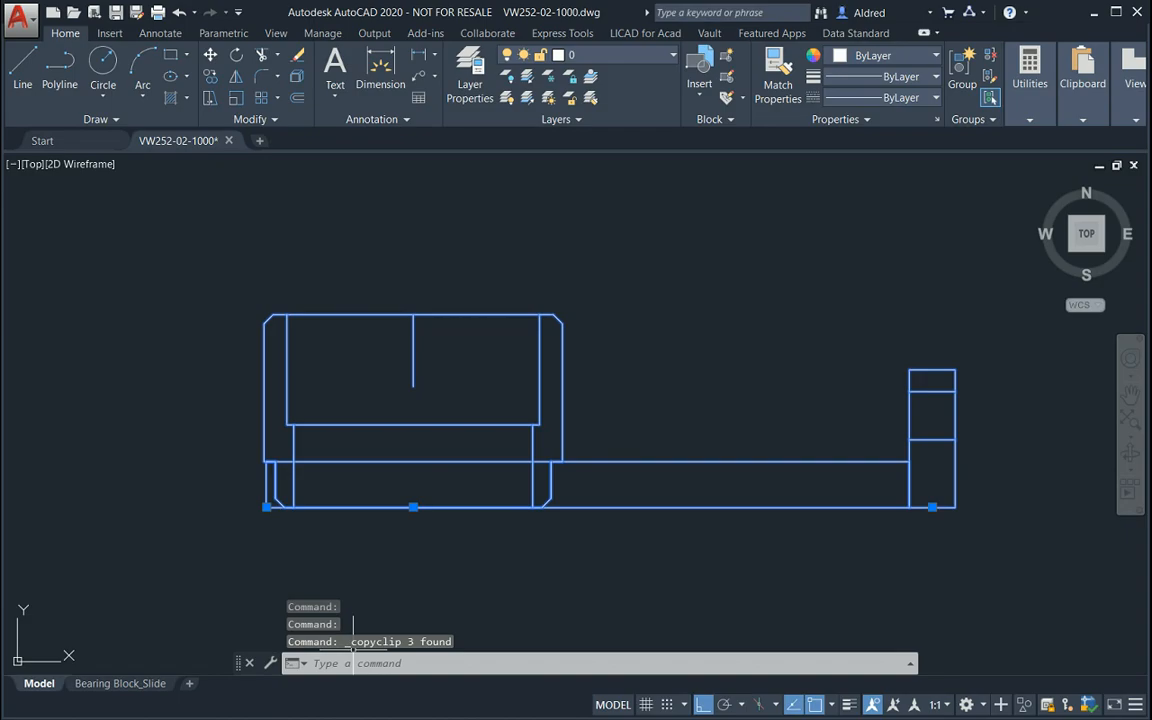
Switch to Inventor and paste the blocks at the sketch origin using detected mm units, constrained end points, geometric constraints and AutoCAD-to-Inventor block conversion
{"action": "key", "text": "alt+Tab"}
{"action": "mouse_move", "coordinate": [576, 406]}
{"action": "middle_mouse_down"}
{"action": "mouse_move", "coordinate": [532, 465]}
{"action": "mouse_move", "coordinate": [298, 550]}
{"action": "middle_mouse_up"}
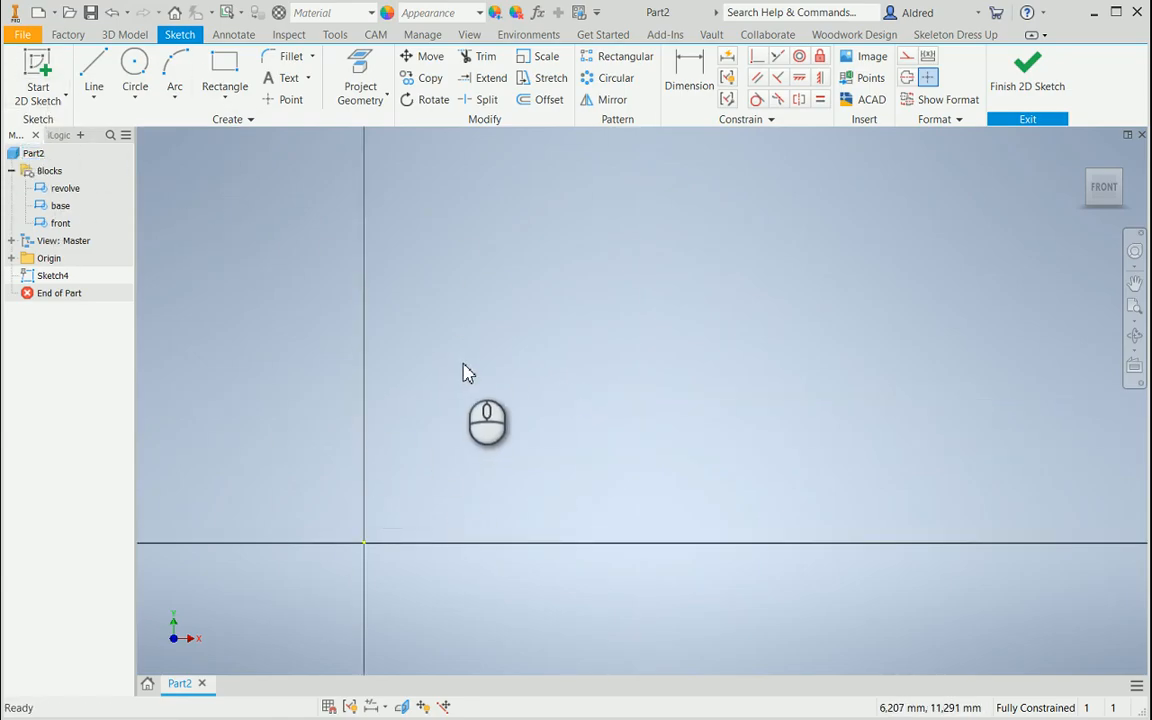
{"action": "right_click", "coordinate": [399, 494]}
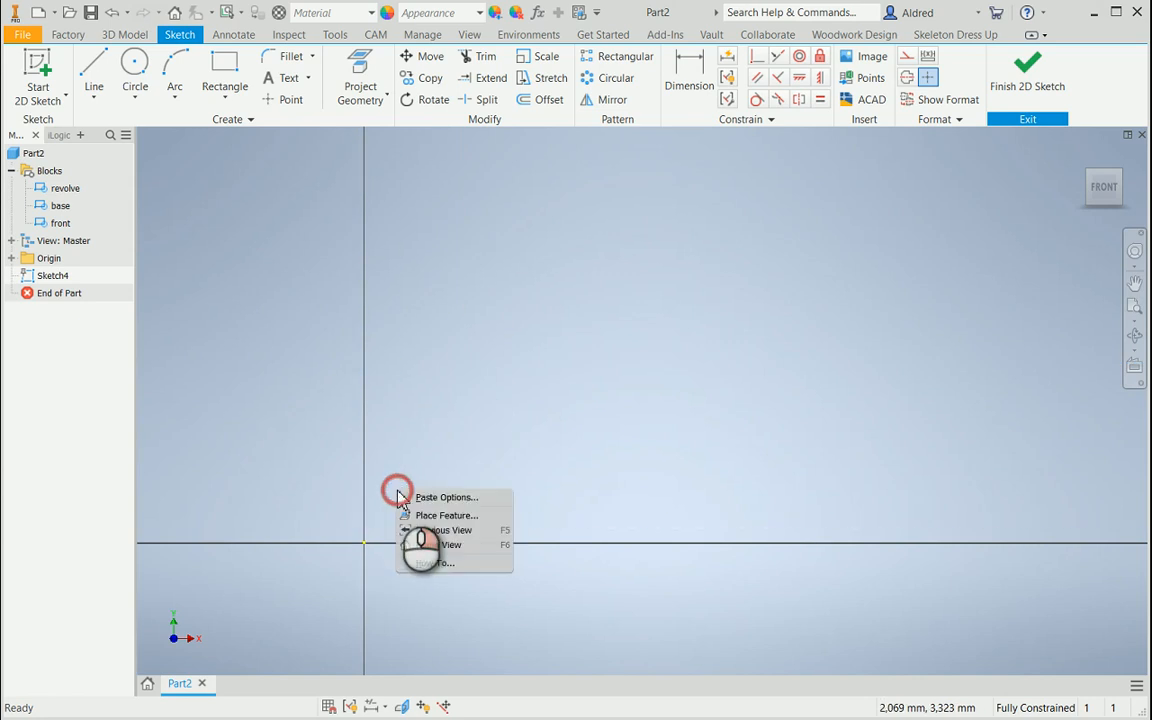
{"action": "left_click", "coordinate": [426, 500]}
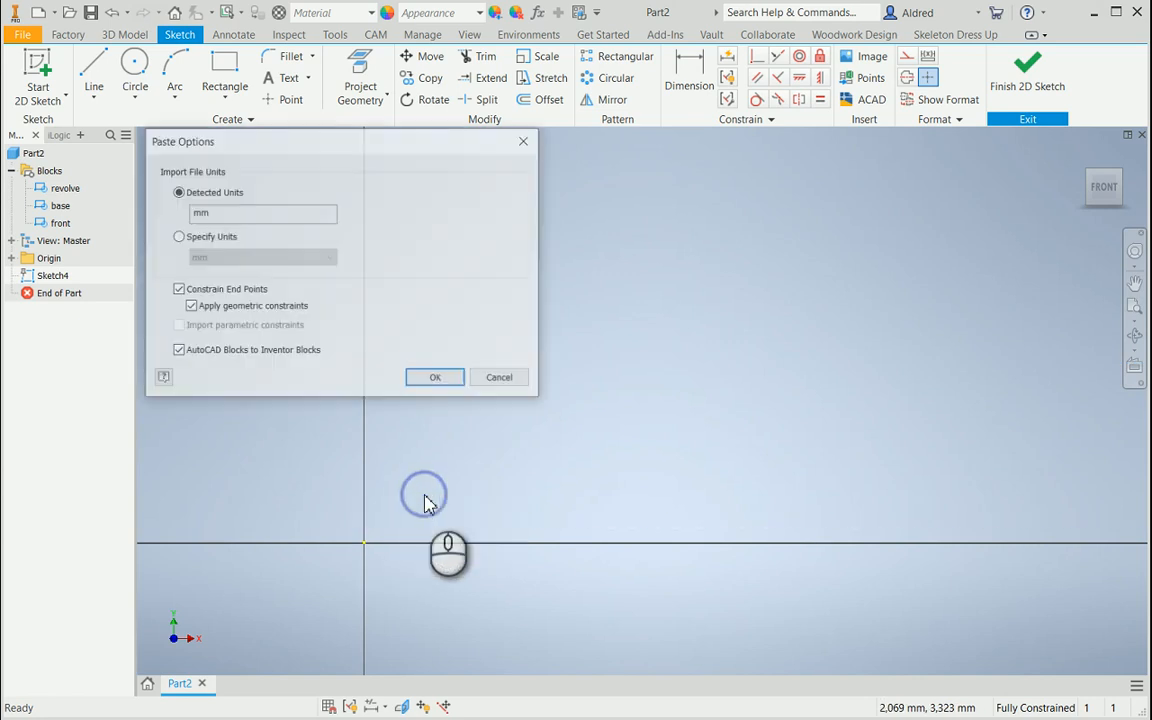
{"action": "left_click_drag", "start_coordinate": [240, 150], "coordinate": [270, 182]}
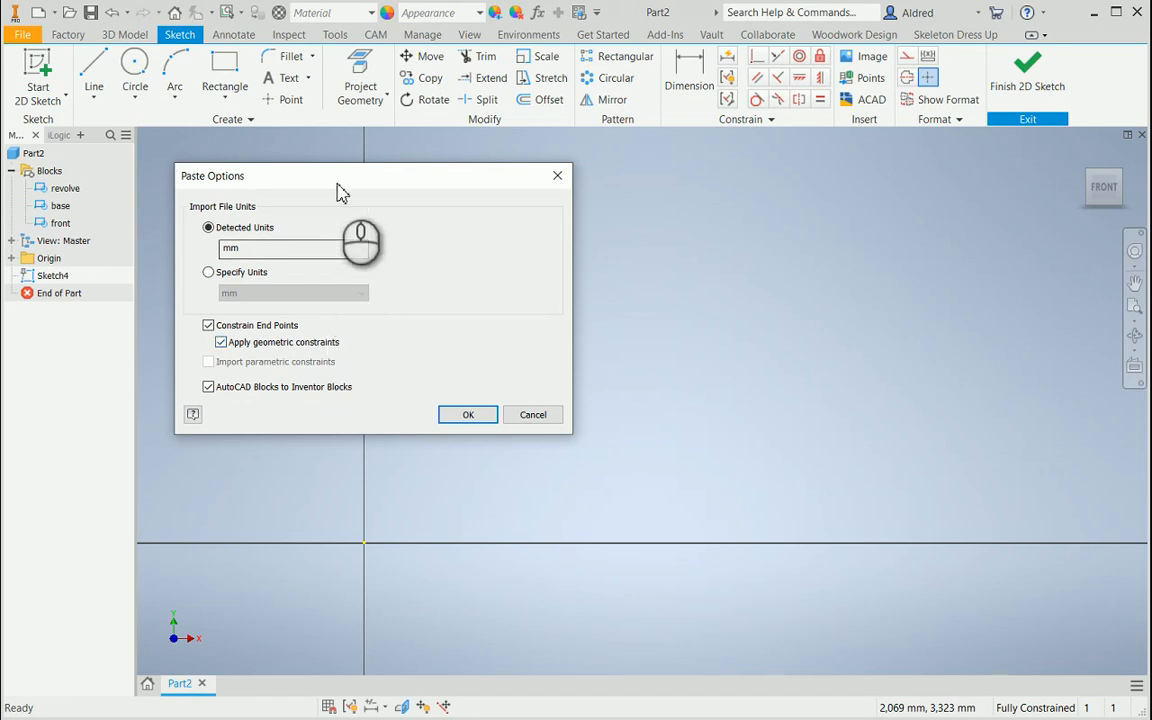
{"action": "left_click_drag", "start_coordinate": [340, 190], "coordinate": [409, 220]}
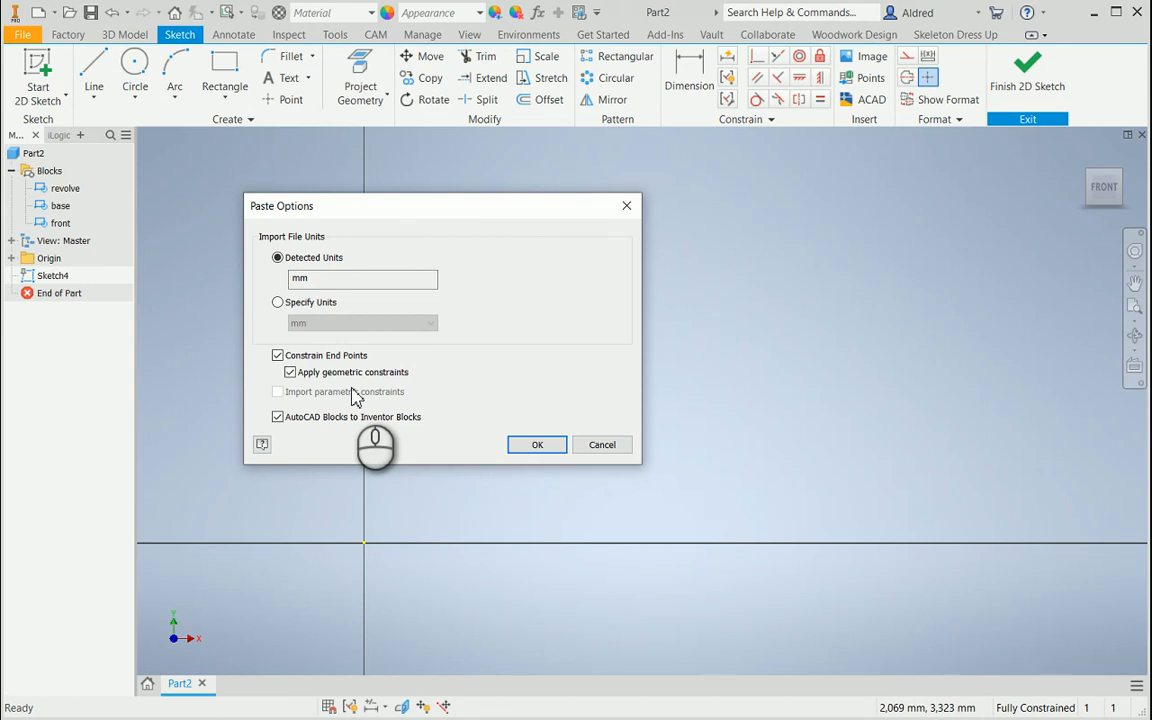
{"action": "left_click", "coordinate": [537, 444]}
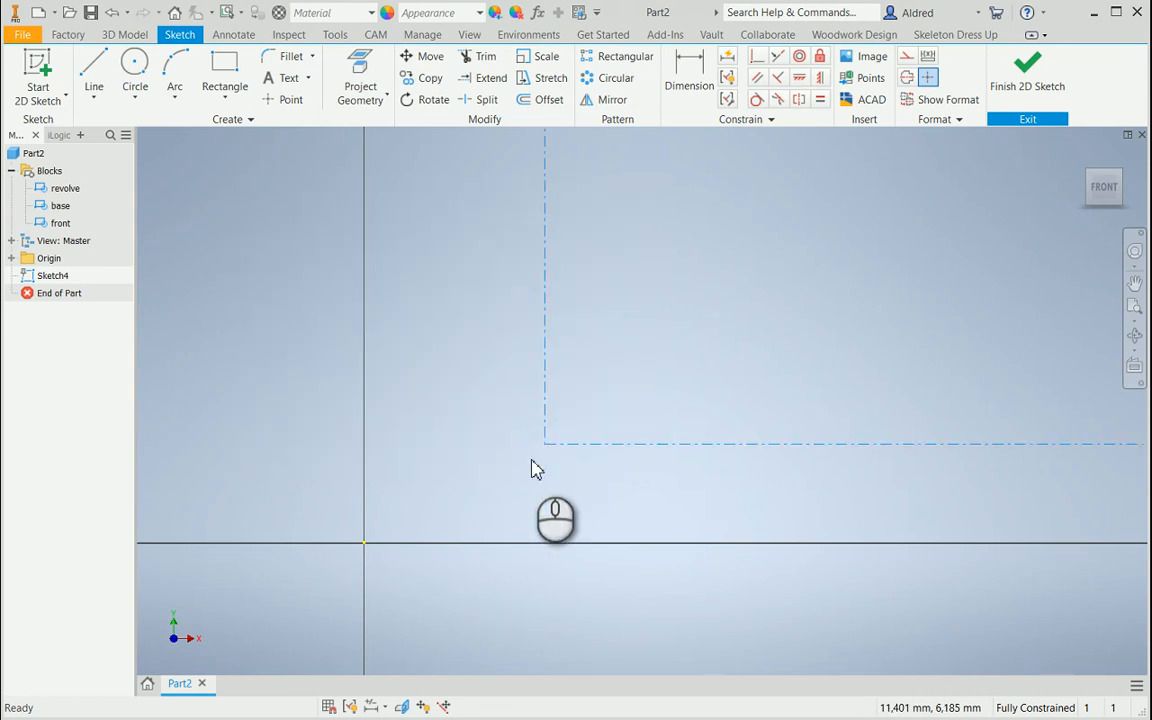
{"action": "left_click", "coordinate": [366, 540]}
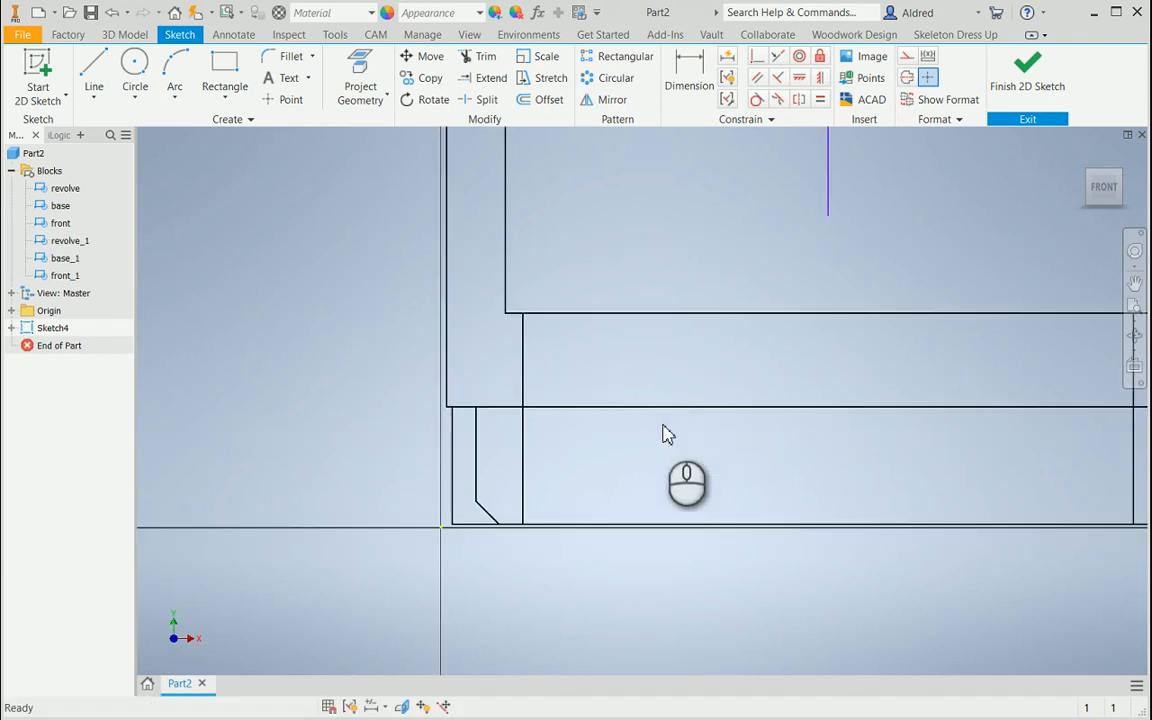
Review the pasted block instances in Sketch4 and compare them with the block definitions listed in the Blocks folder
{"action": "scroll", "coordinate": [663, 426], "scroll_direction": "down", "scroll_amount": 4}
{"action": "mouse_move", "coordinate": [663, 418]}
{"action": "middle_mouse_down"}
{"action": "mouse_move", "coordinate": [491, 481]}
{"action": "mouse_move", "coordinate": [391, 490]}
{"action": "middle_mouse_up"}
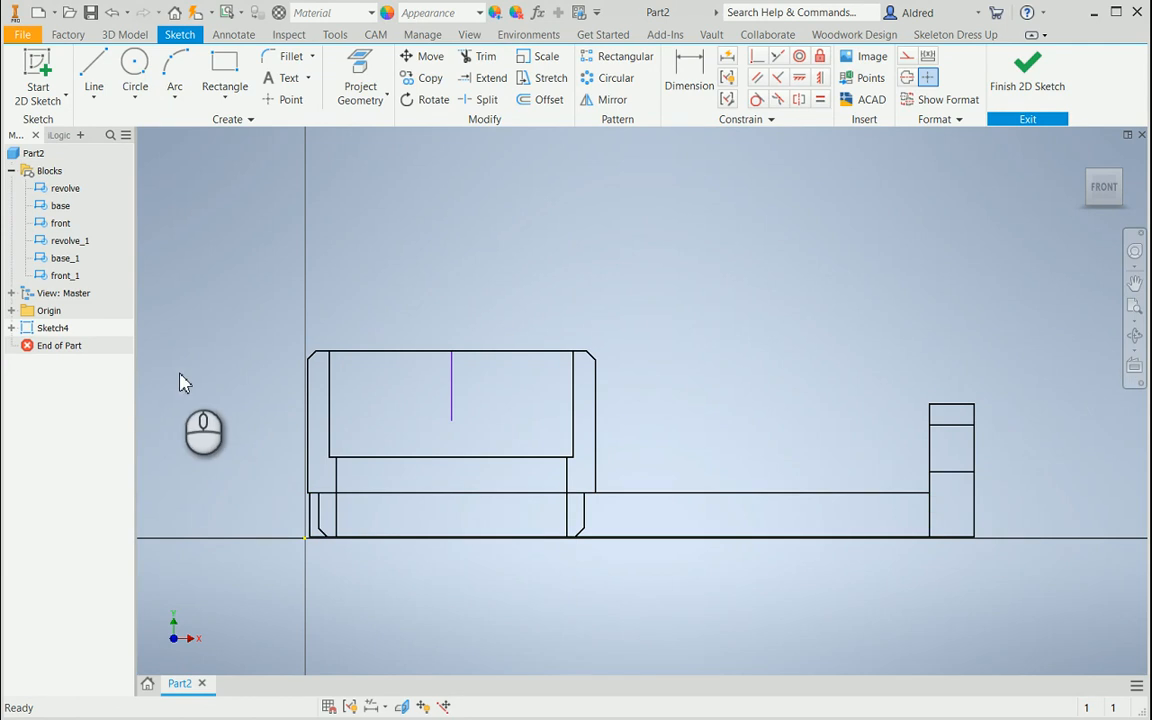
{"action": "left_click", "coordinate": [11, 328]}
{"action": "left_click", "coordinate": [80, 345]}
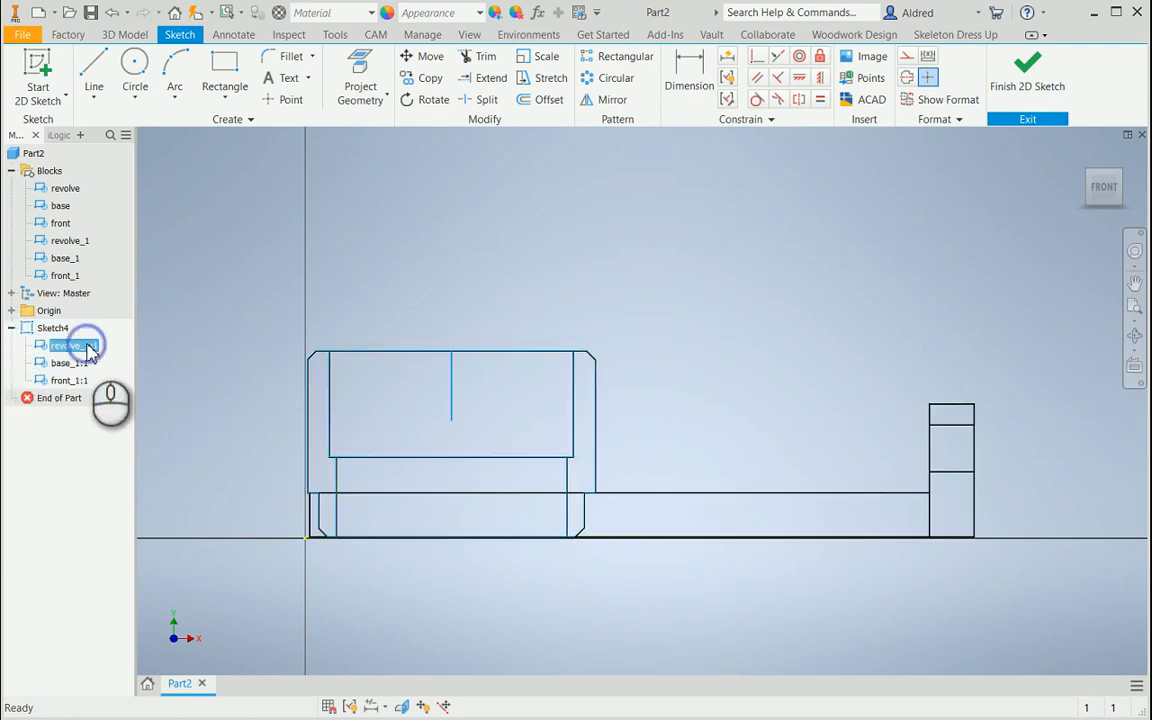
{"action": "left_click", "coordinate": [80, 366], "text": "ctrl"}
{"action": "left_click", "coordinate": [70, 381]}
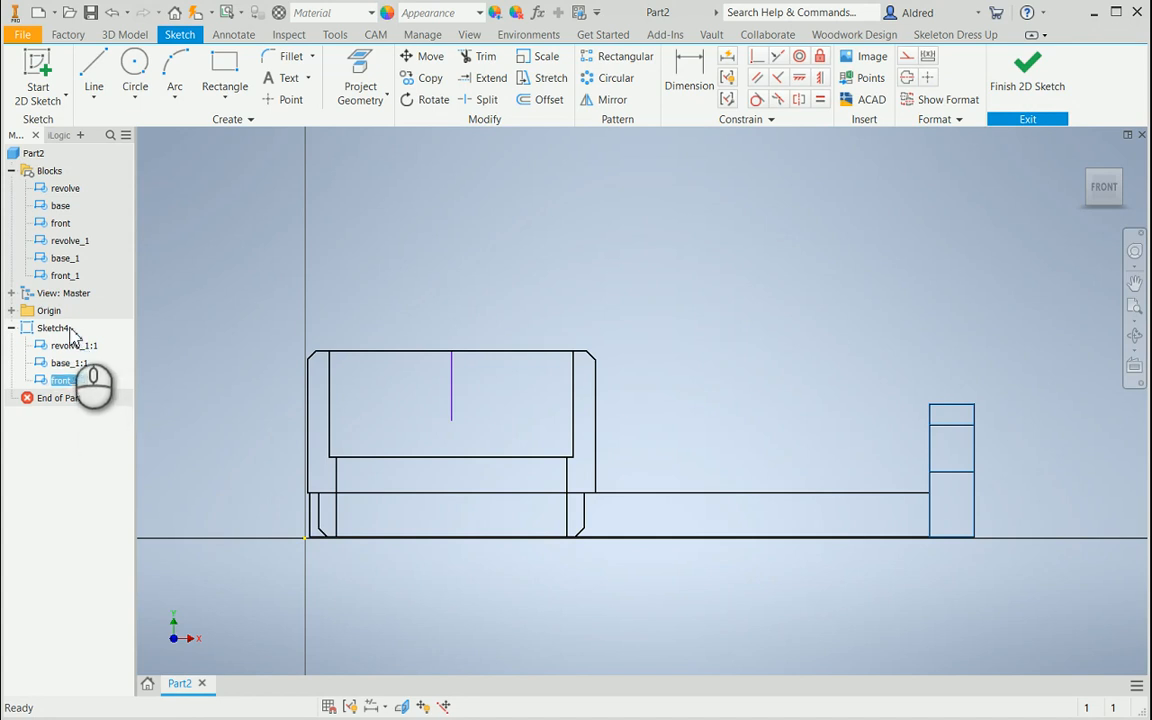
{"action": "left_click", "coordinate": [82, 345], "text": "ctrl"}
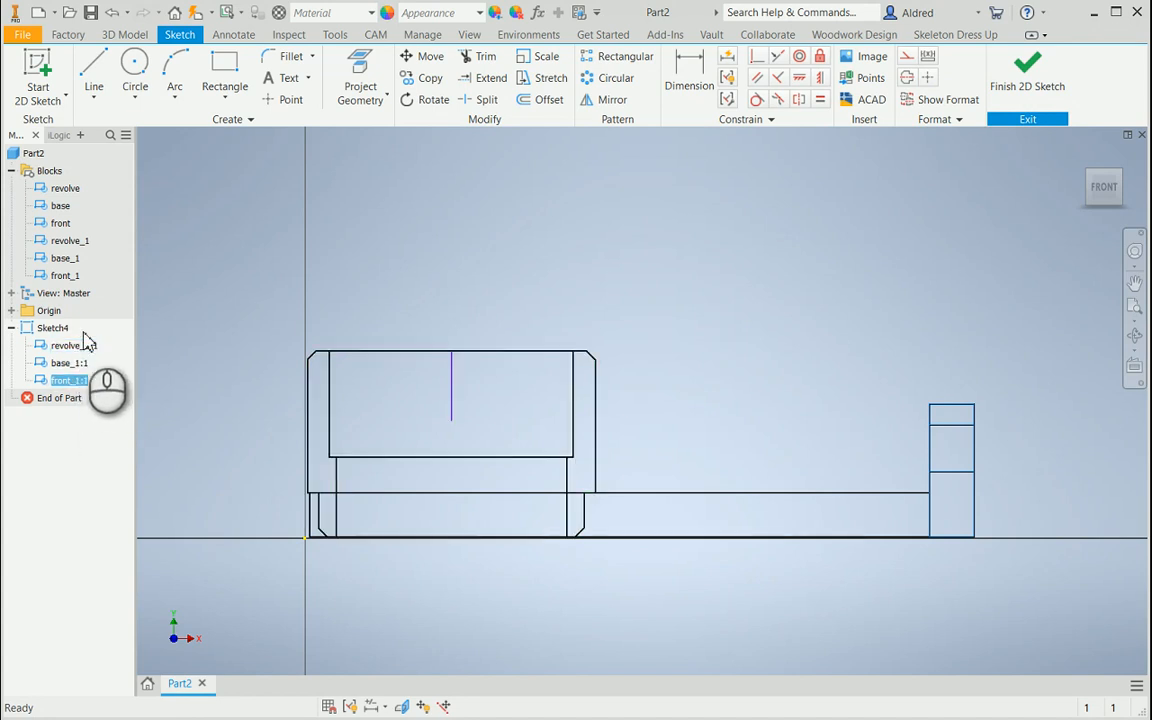
{"action": "left_click", "coordinate": [64, 188]}
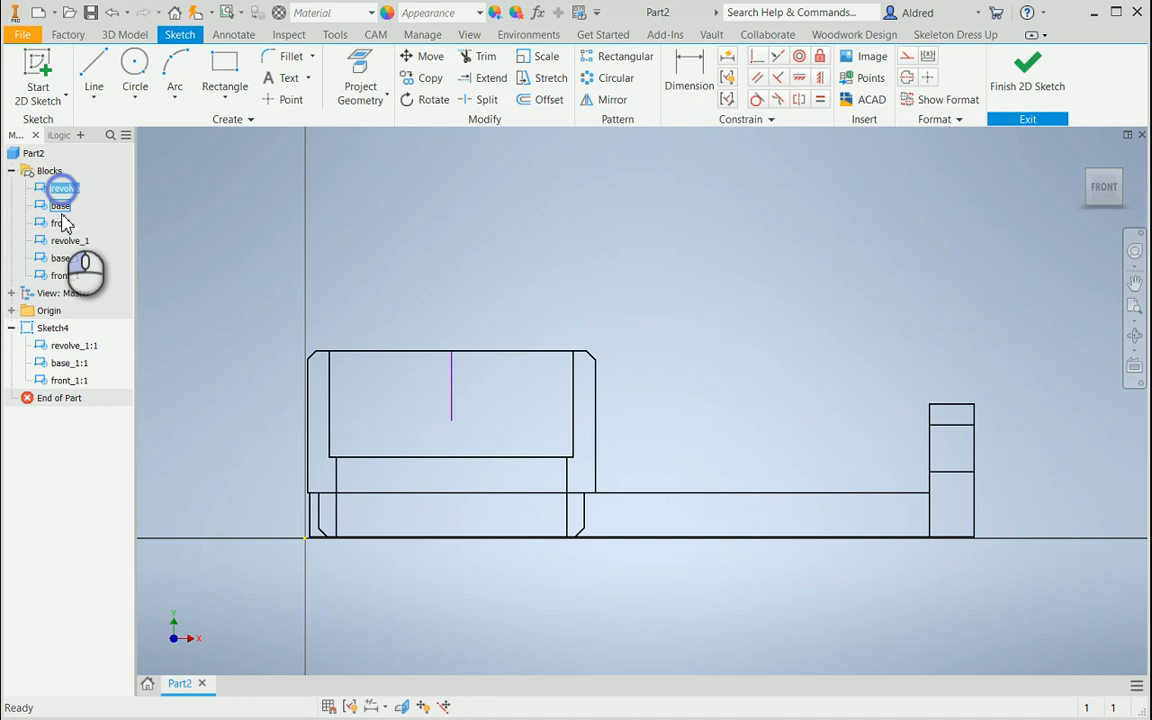
{"action": "left_click", "coordinate": [51, 203]}
{"action": "left_click", "coordinate": [54, 204]}
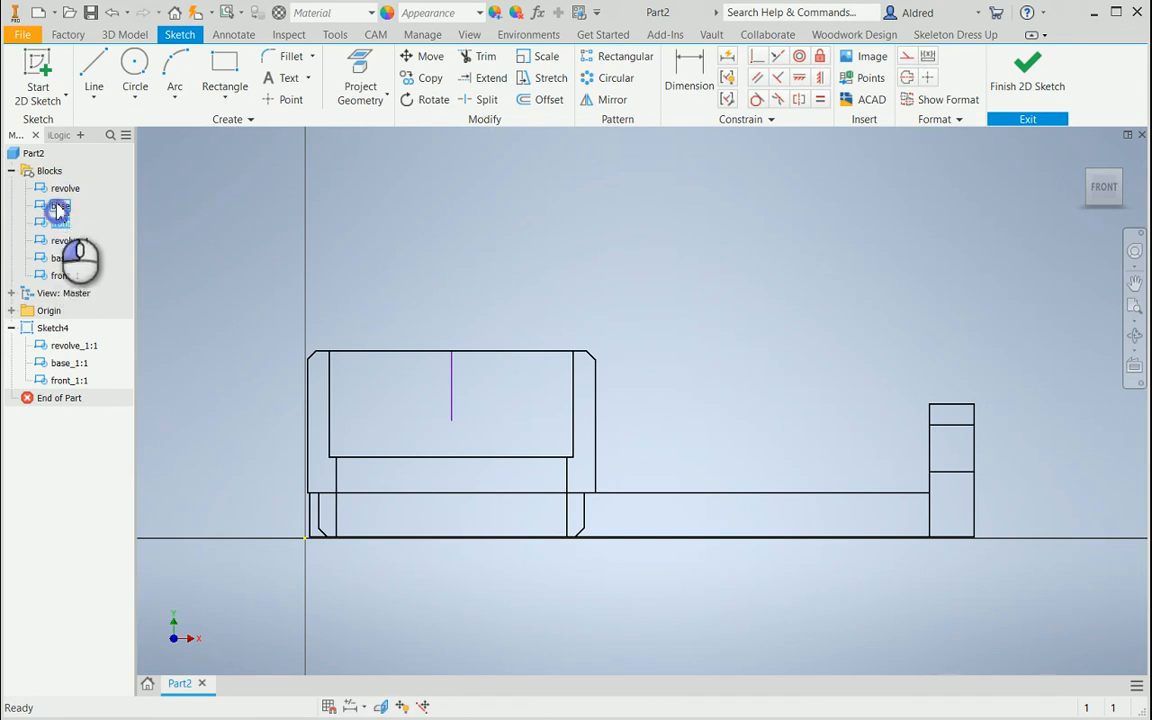
{"action": "left_click", "coordinate": [59, 187]}
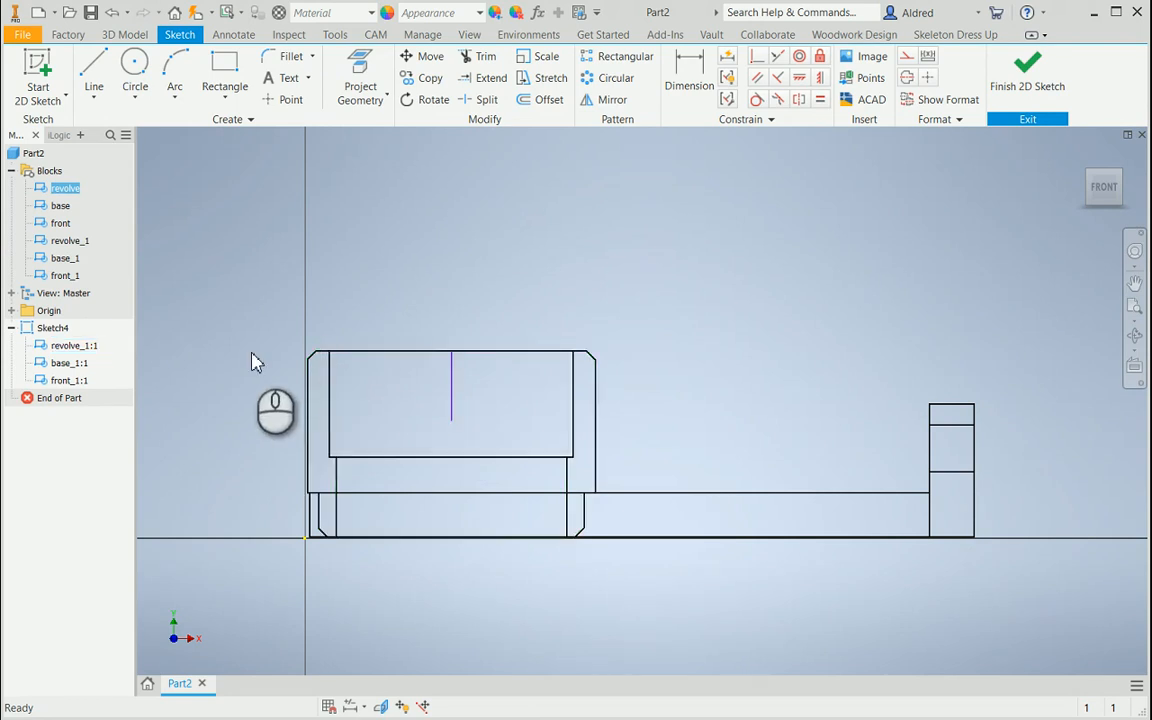
Edit the revolve_1:1 block in place, convert its short vertical line to a centerline, and finish the block edit
{"action": "right_click", "coordinate": [57, 345]}
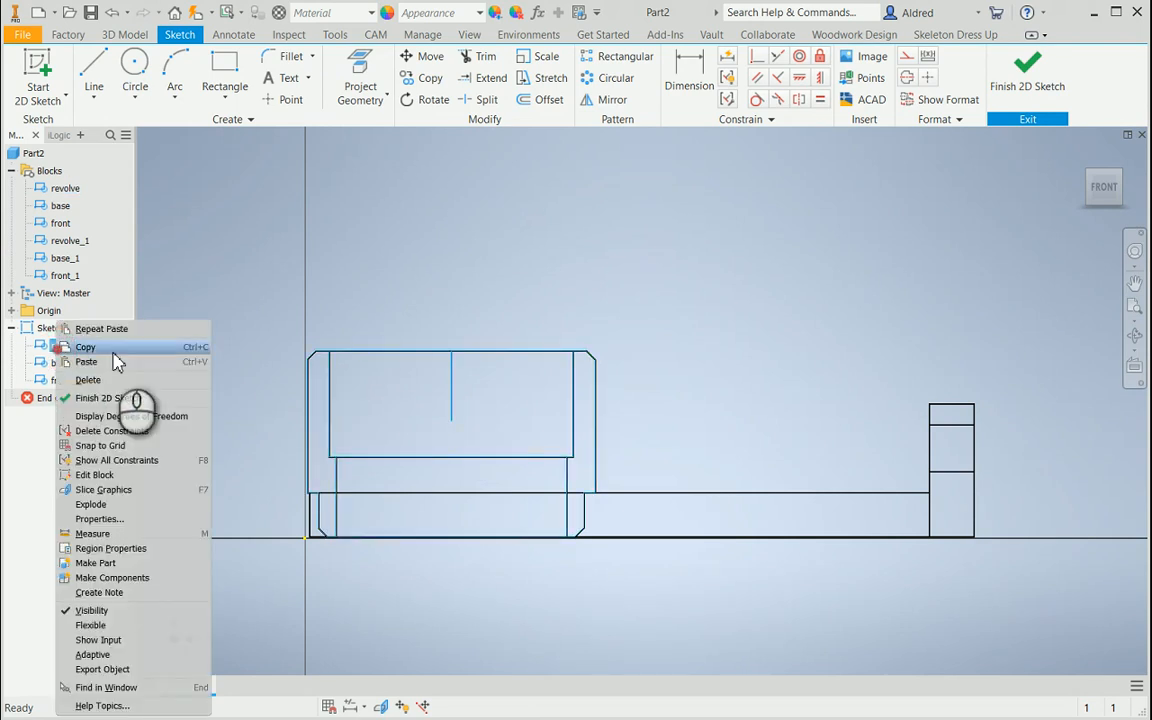
{"action": "left_click", "coordinate": [128, 475]}
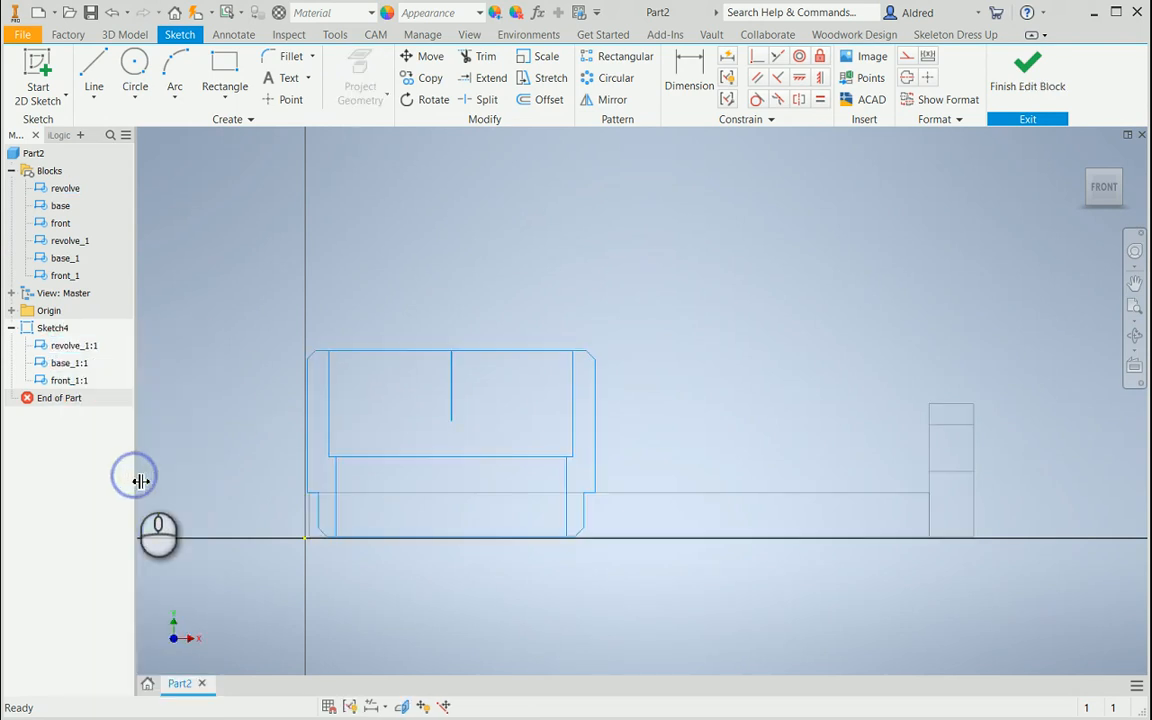
{"action": "left_click", "coordinate": [451, 400]}
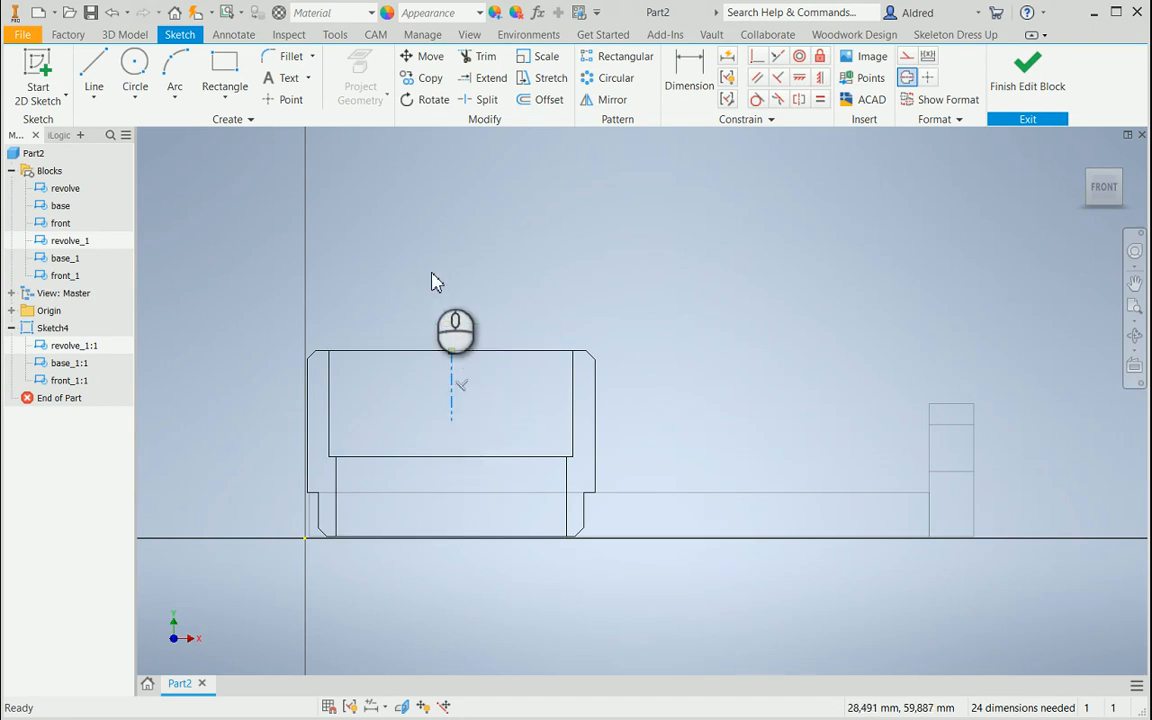
{"action": "left_click", "coordinate": [1035, 87]}
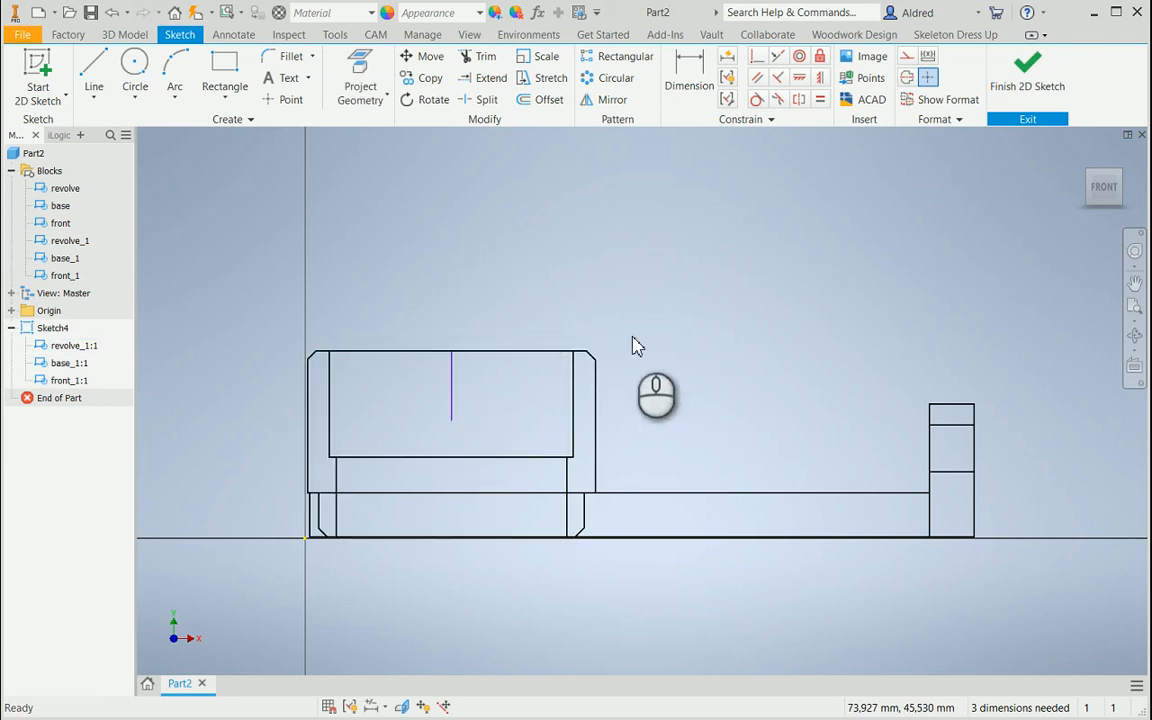
Hide the base_1:1 and front_1:1 block instances in Sketch4
{"action": "left_click", "coordinate": [82, 366]}
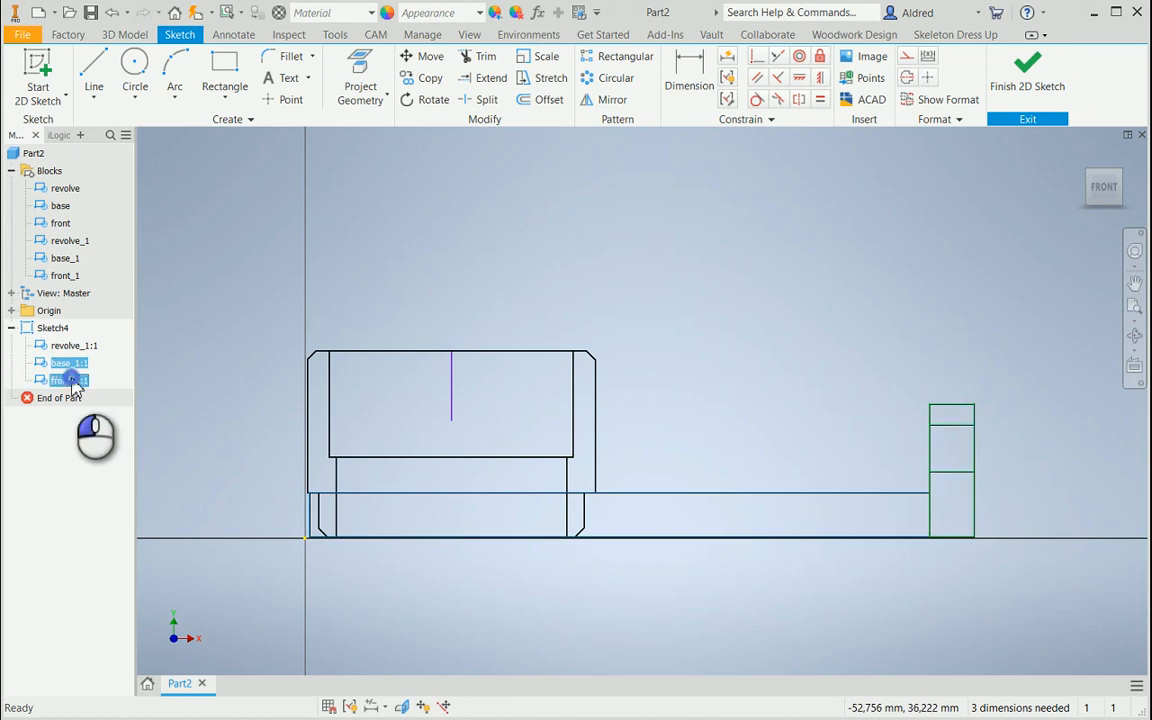
{"action": "left_click", "coordinate": [74, 382], "text": "ctrl"}
{"action": "right_click", "coordinate": [75, 384]}
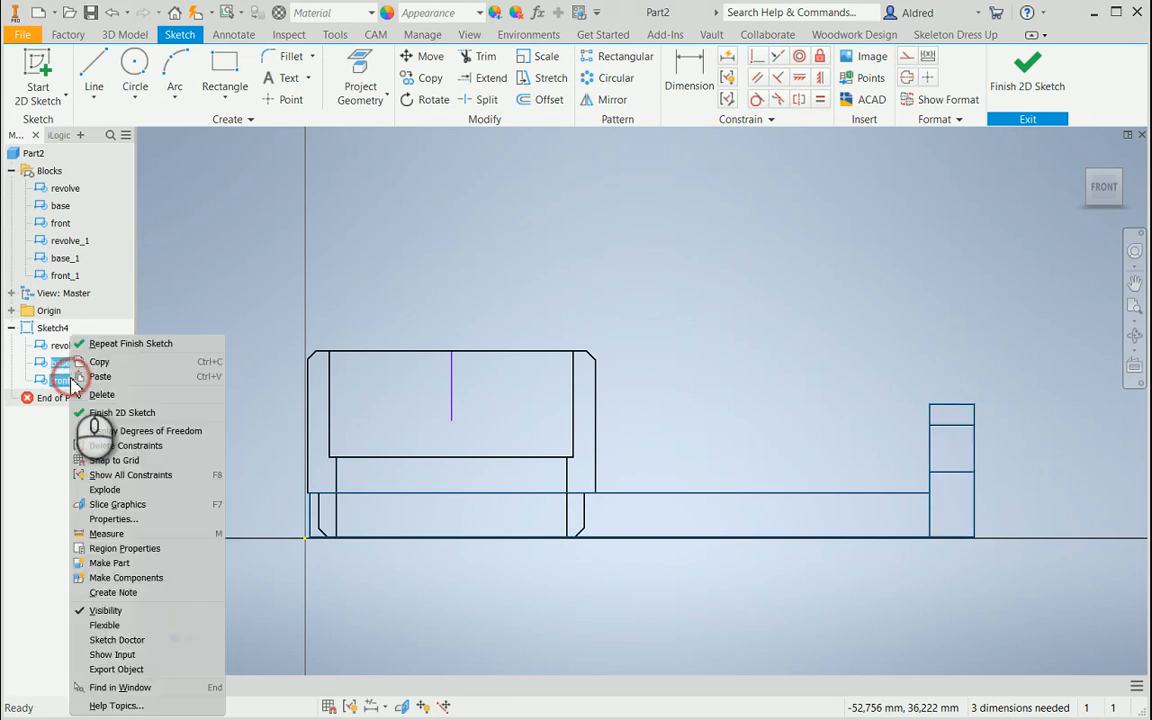
{"action": "left_click", "coordinate": [106, 610]}
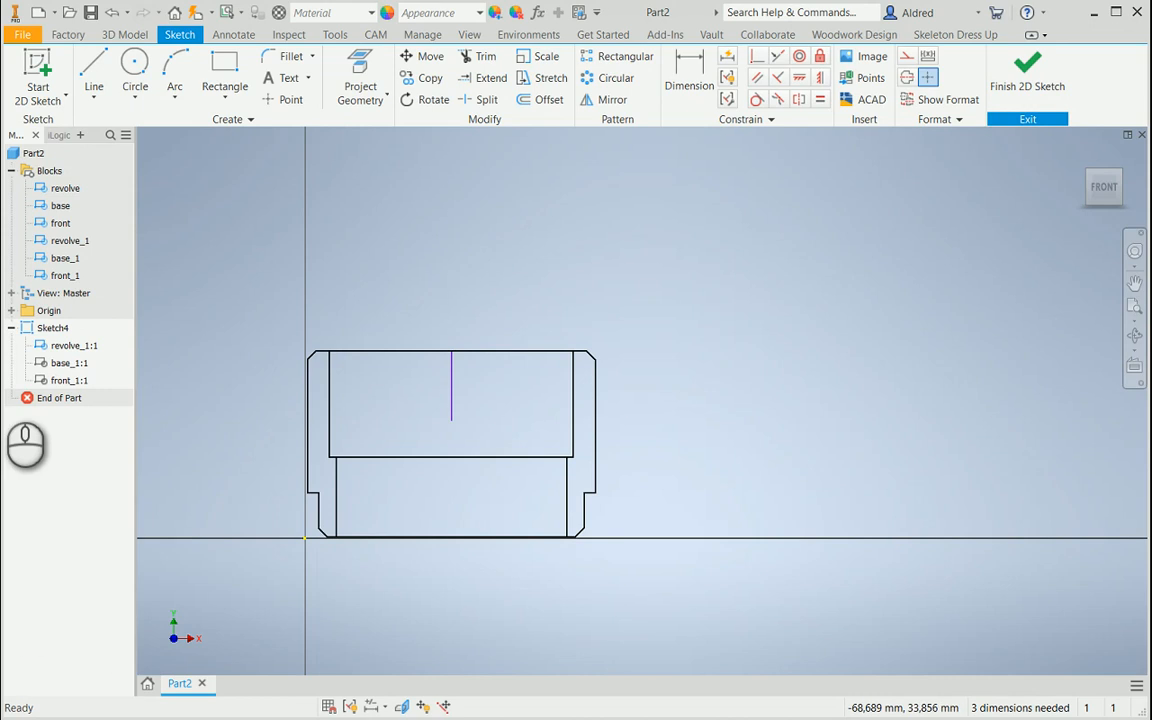
Revolve the stepped wall profile of the revolve_1:1 block a full 360 degrees around its centerline
{"action": "left_click", "coordinate": [124, 34]}
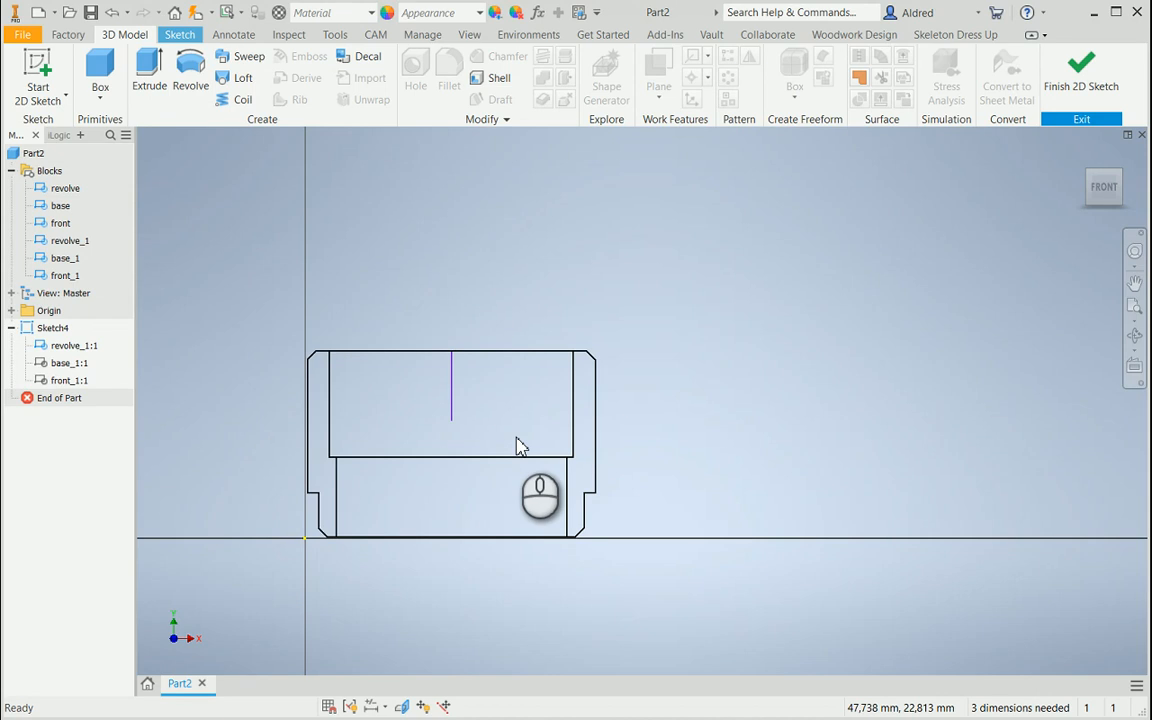
{"action": "left_click", "coordinate": [184, 76]}
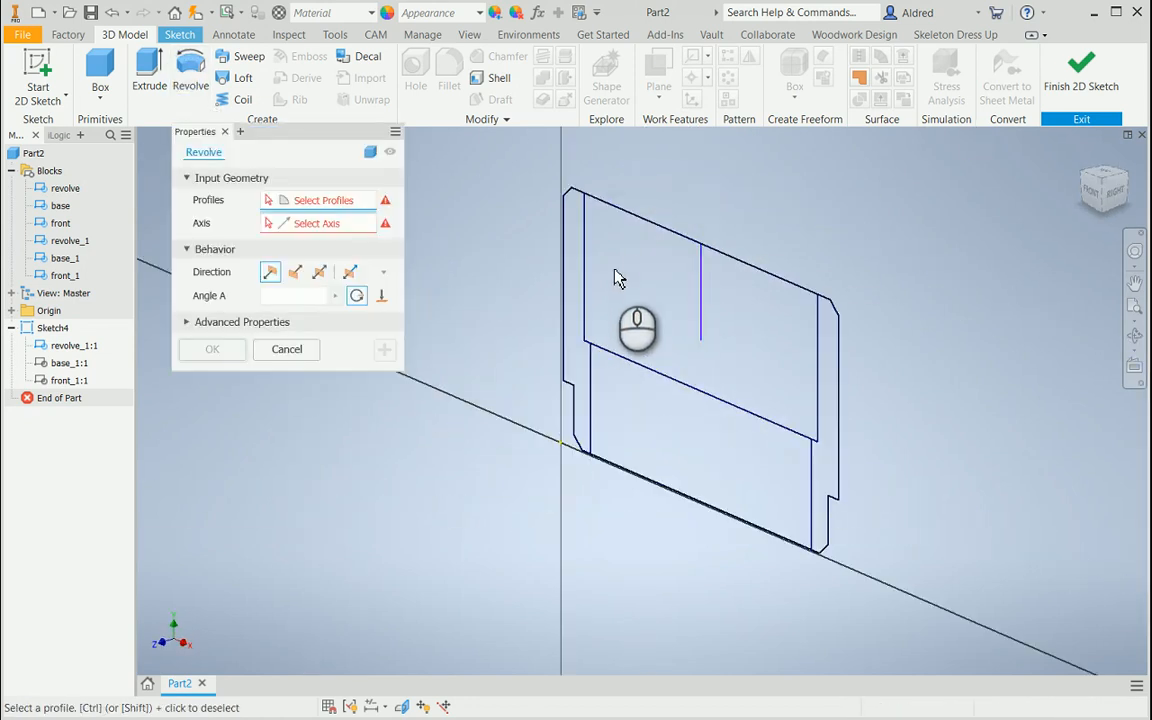
{"action": "left_click", "coordinate": [578, 318]}
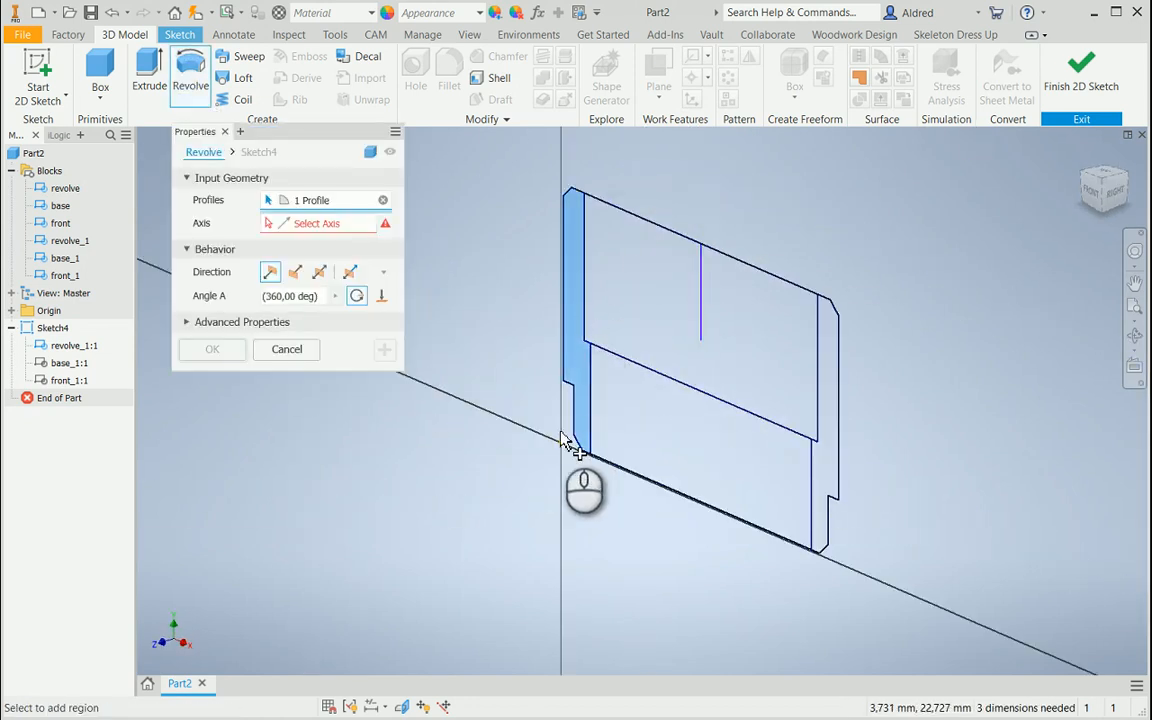
{"action": "left_click", "coordinate": [320, 224]}
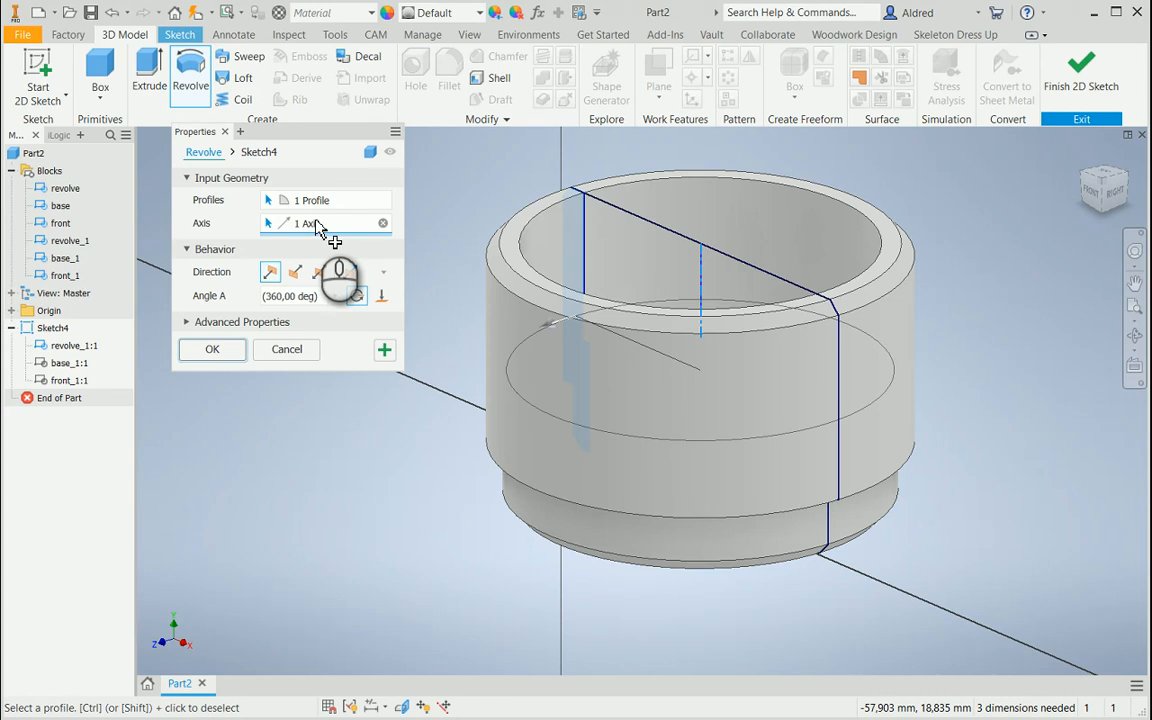
{"action": "left_click", "coordinate": [218, 347]}
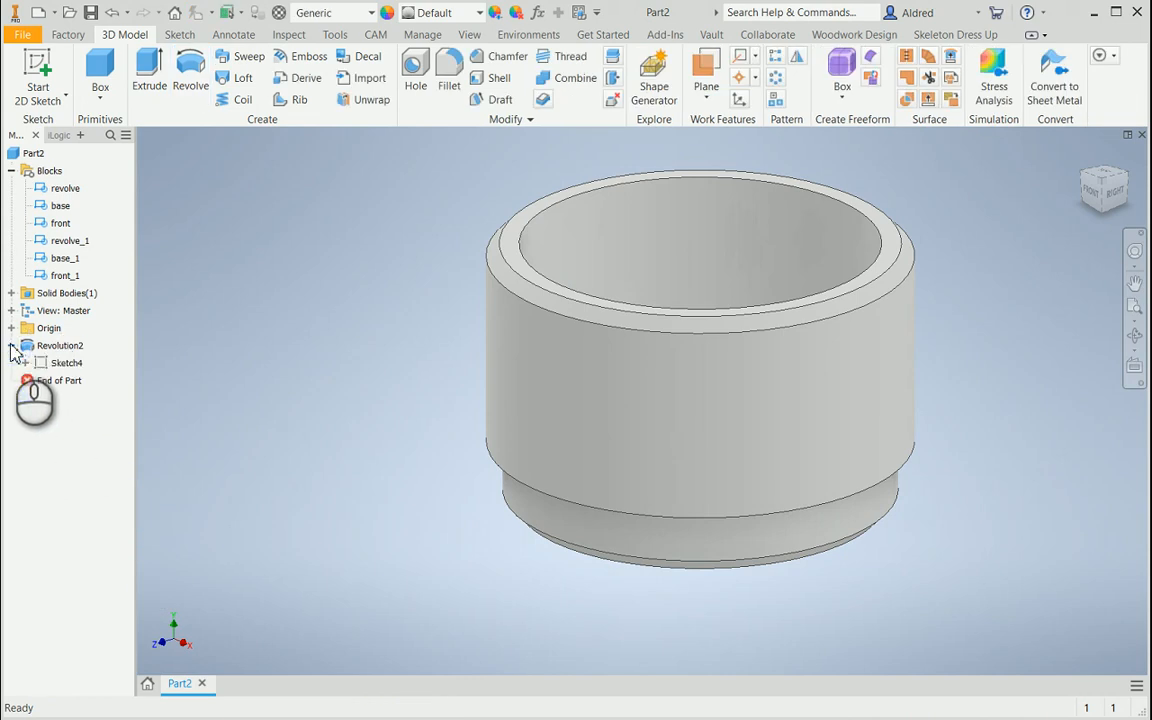
Share Sketch4 from the revolve feature so other features can use it
{"action": "right_click", "coordinate": [72, 368]}
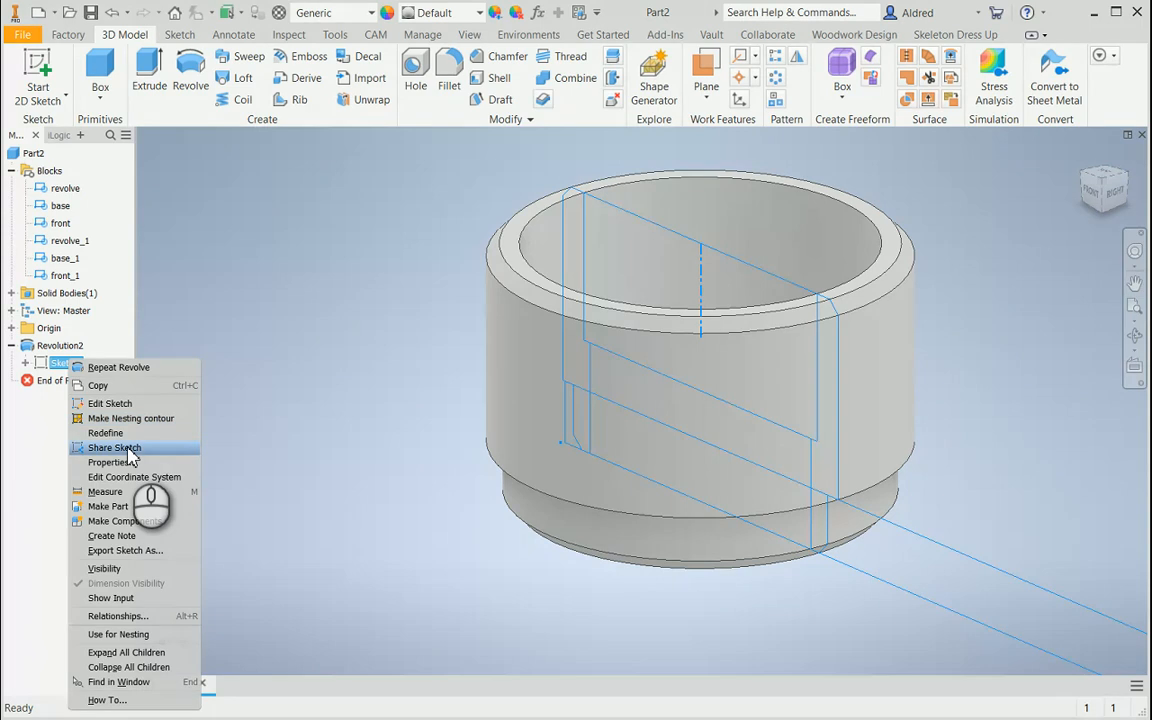
{"action": "left_click", "coordinate": [26, 447]}
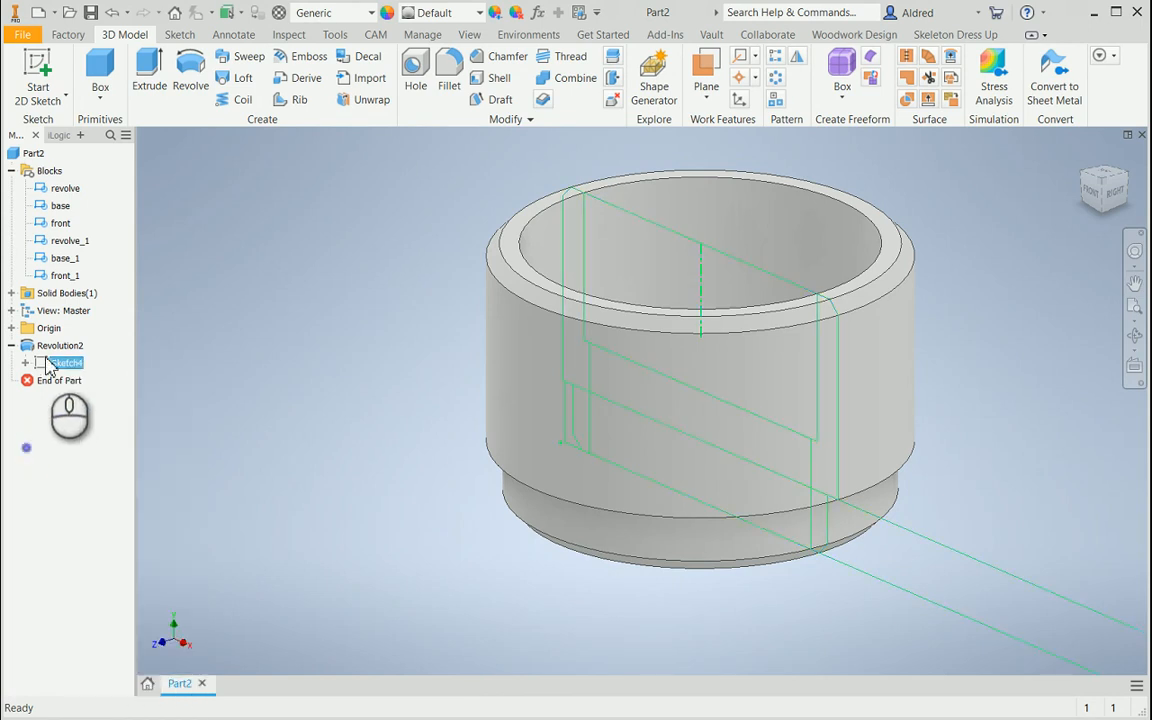
{"action": "left_click_drag", "start_coordinate": [46, 362], "coordinate": [51, 346]}
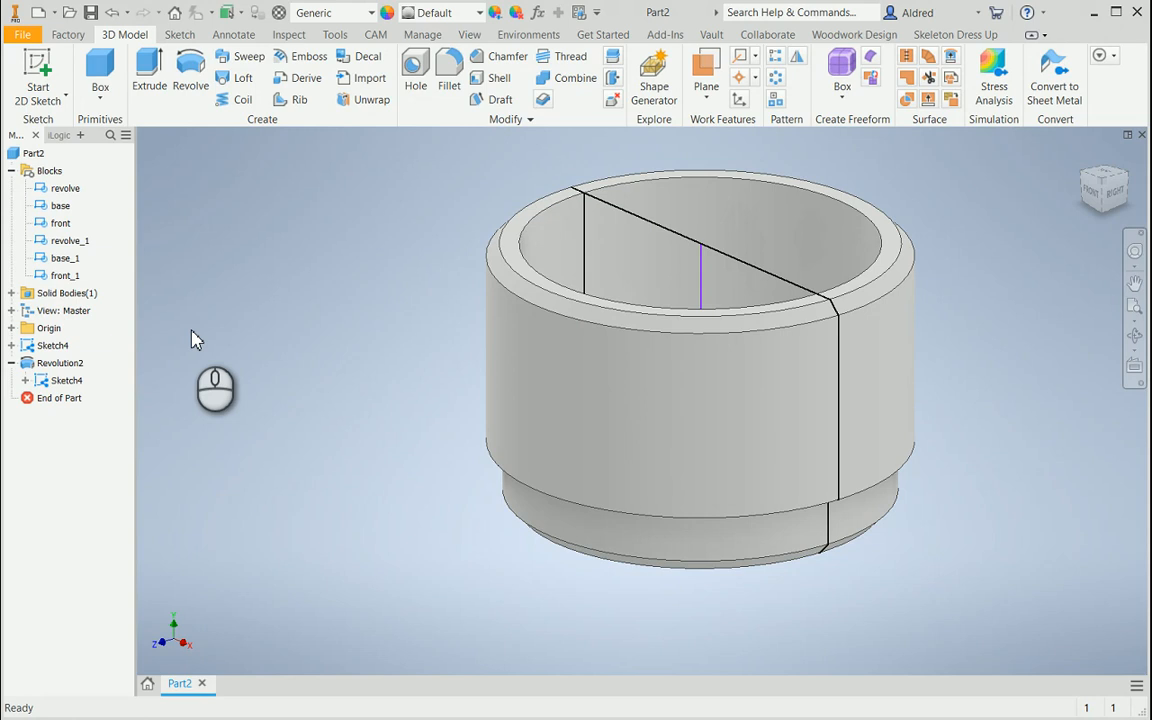
Hide the revolve_1:1 block instance in the shared sketch and show base_1:1 instead
{"action": "left_click", "coordinate": [26, 381]}
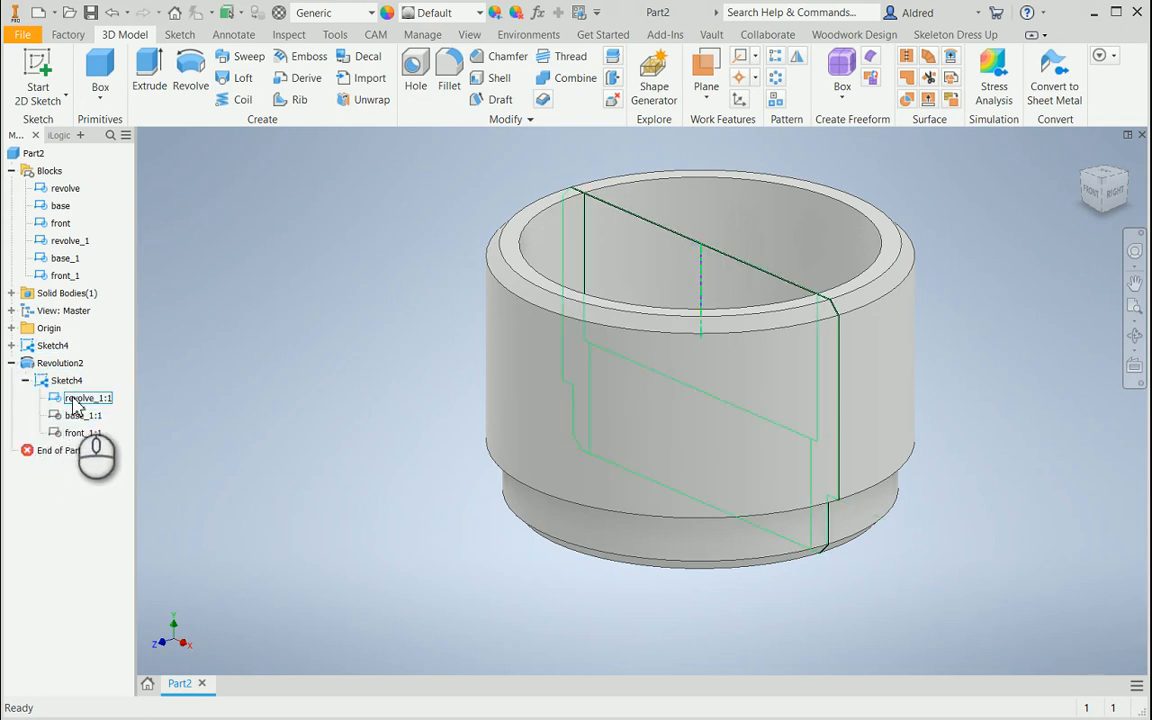
{"action": "right_click", "coordinate": [75, 403]}
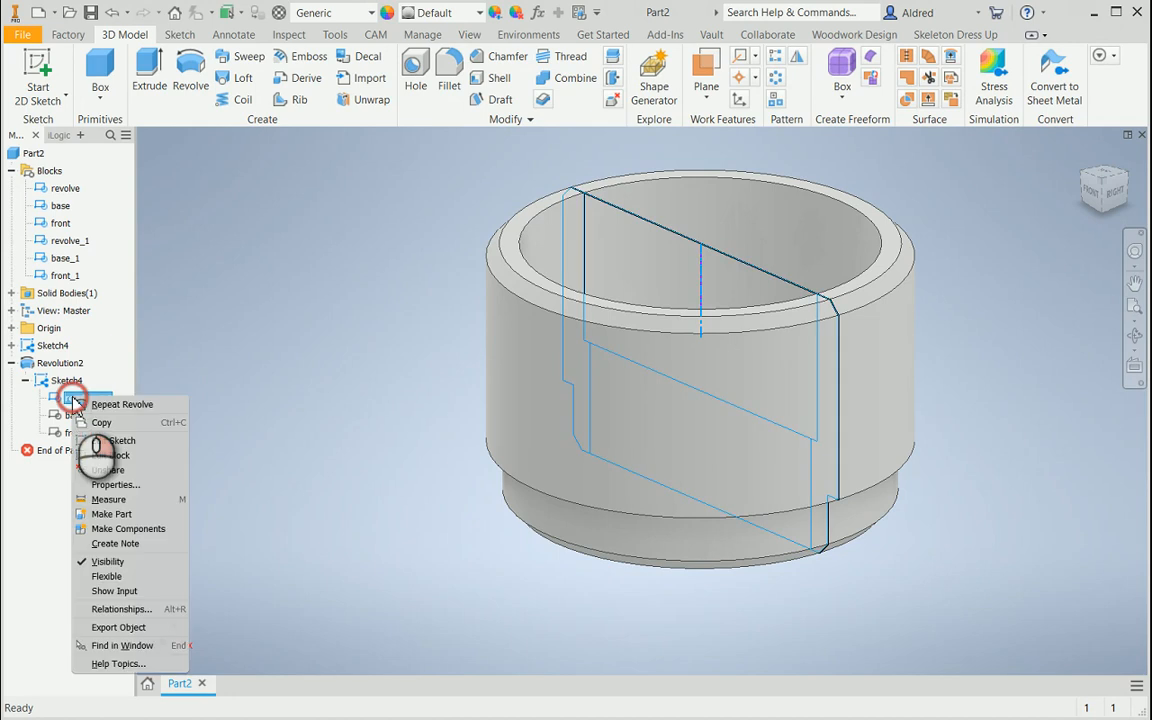
{"action": "left_click", "coordinate": [119, 562]}
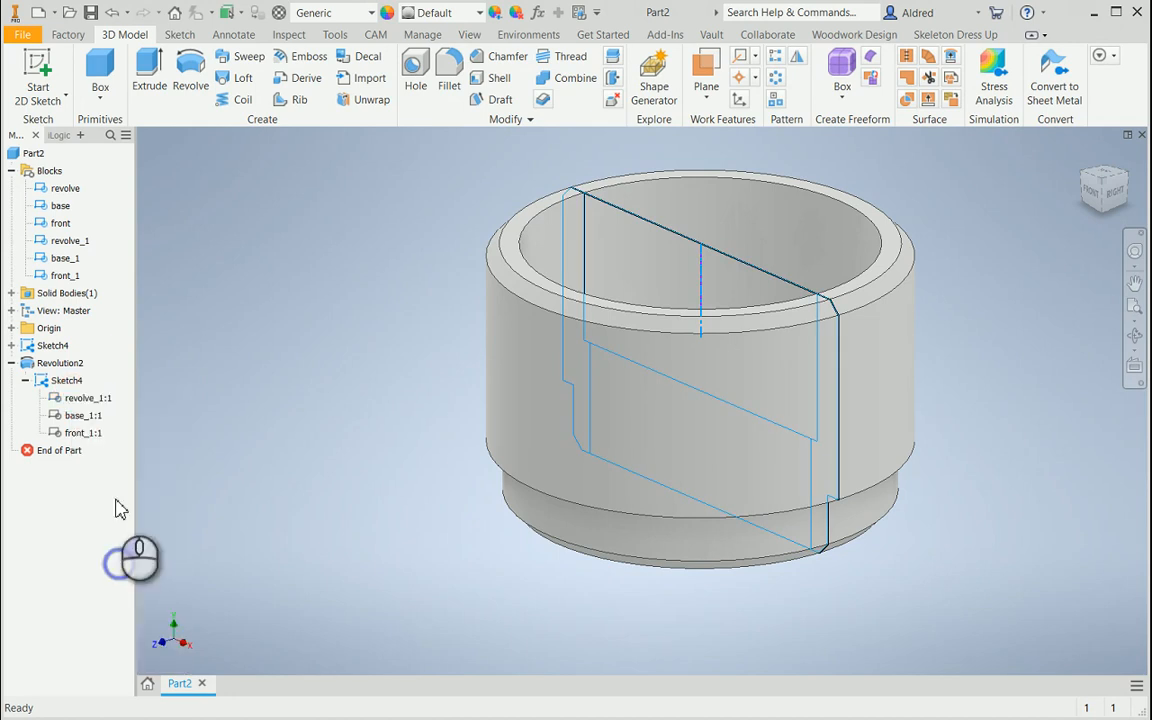
{"action": "right_click", "coordinate": [78, 416]}
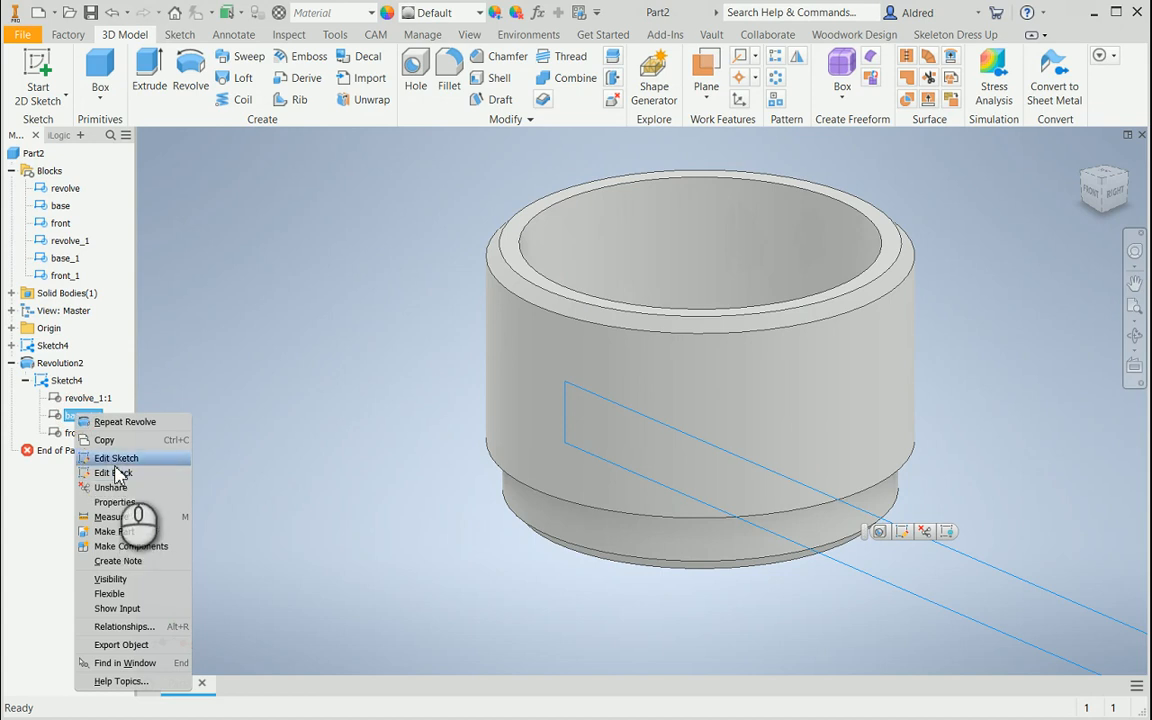
{"action": "left_click", "coordinate": [110, 580]}
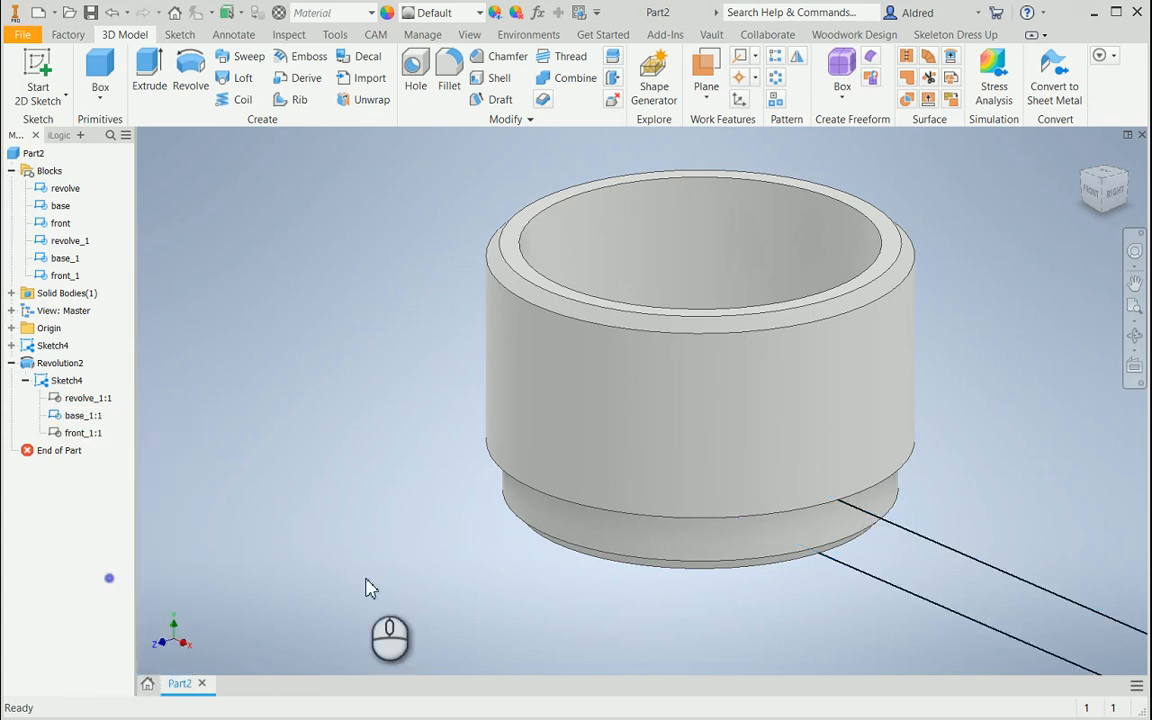
Extrude the base_1:1 block profile symmetrically about the sketch plane with a total distance of 60 mm
{"action": "middle_click_drag", "start_coordinate": [514, 491], "coordinate": [389, 306]}
{"action": "left_click", "coordinate": [149, 68]}
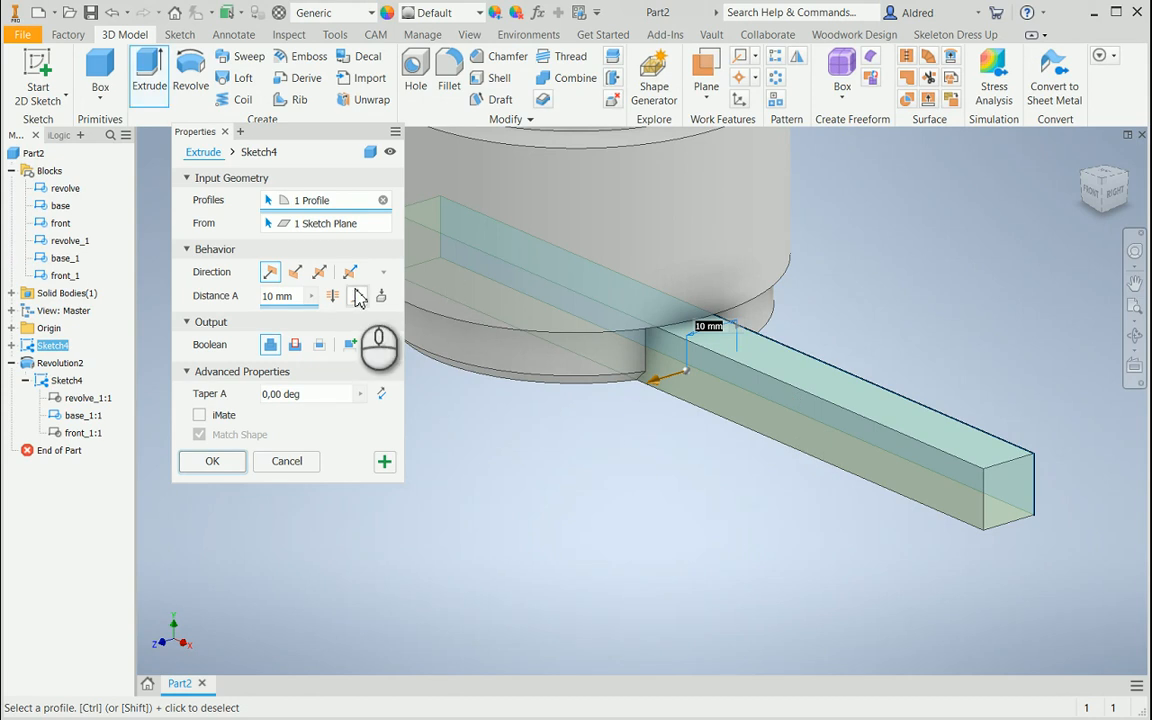
{"action": "left_click", "coordinate": [319, 272]}
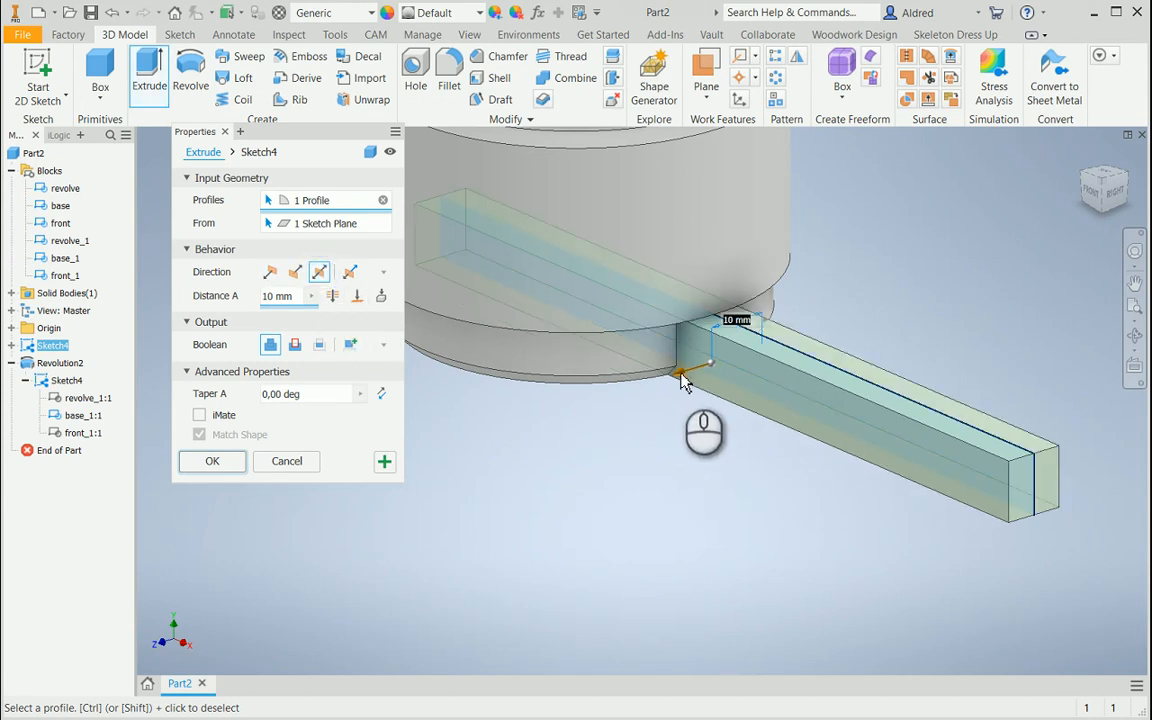
{"action": "left_click_drag", "start_coordinate": [683, 383], "coordinate": [558, 409]}
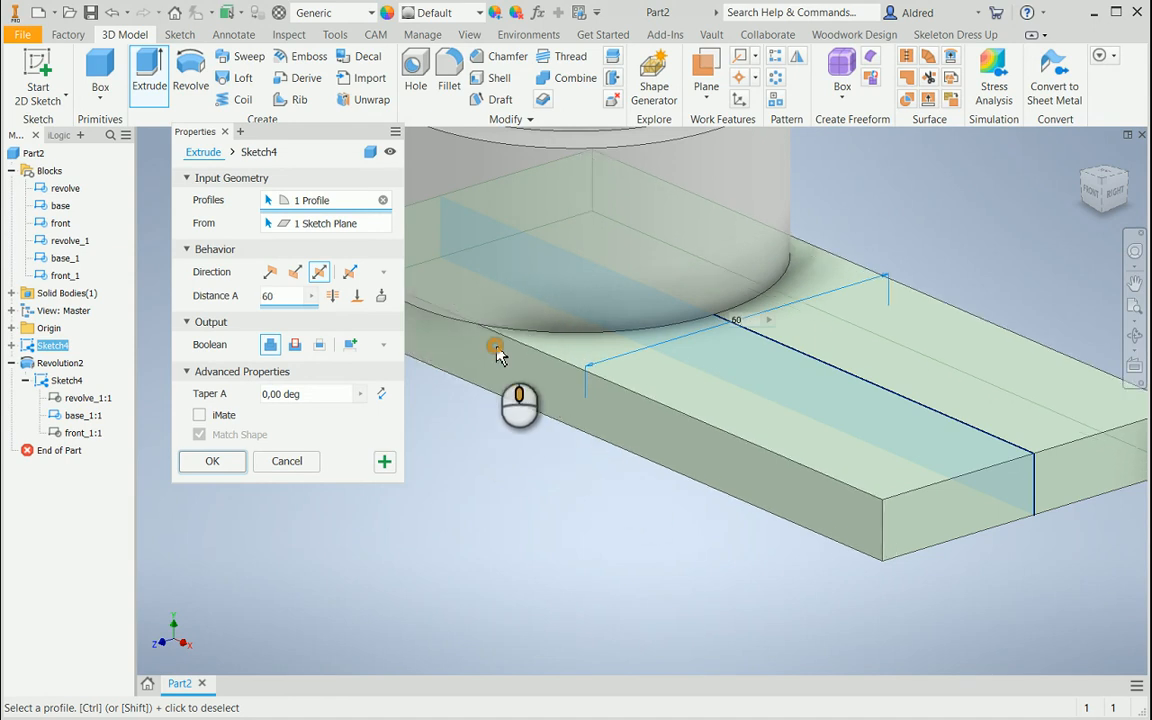
{"action": "middle_click_drag", "start_coordinate": [495, 355], "coordinate": [392, 552]}
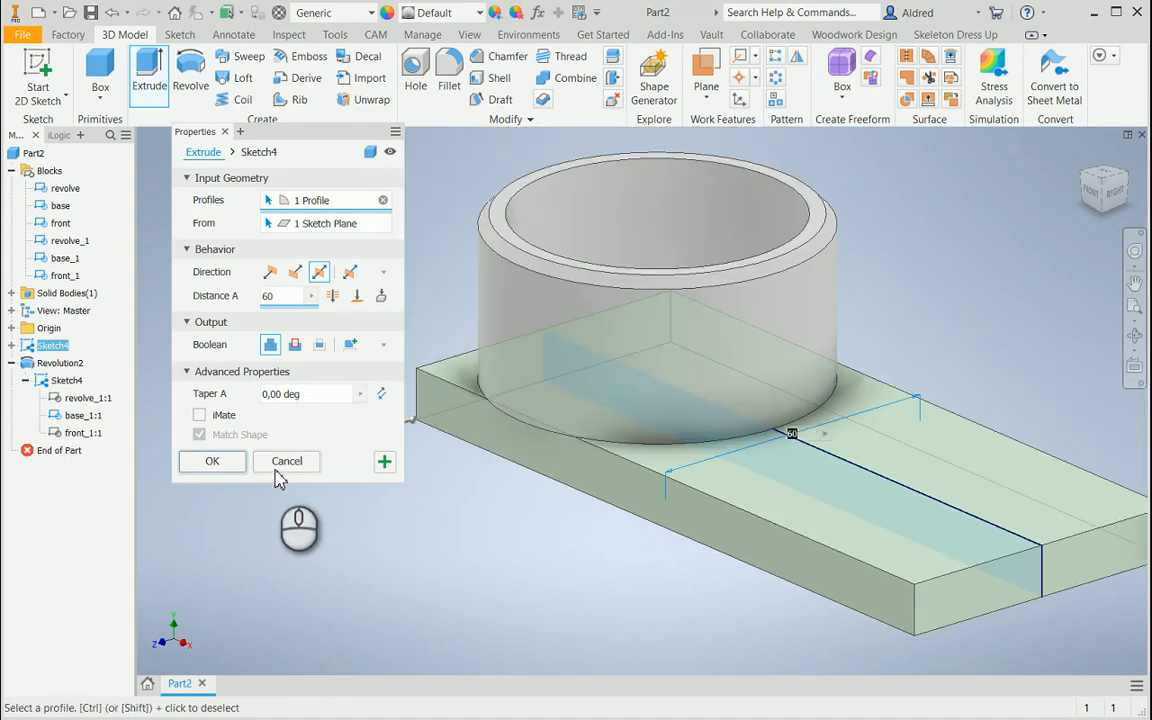
{"action": "left_click", "coordinate": [214, 461]}
Show the front_1:1 block and extrude its two lower regions symmetrically with a total distance of 20 mm
{"action": "middle_click_drag", "start_coordinate": [756, 522], "coordinate": [633, 453]}
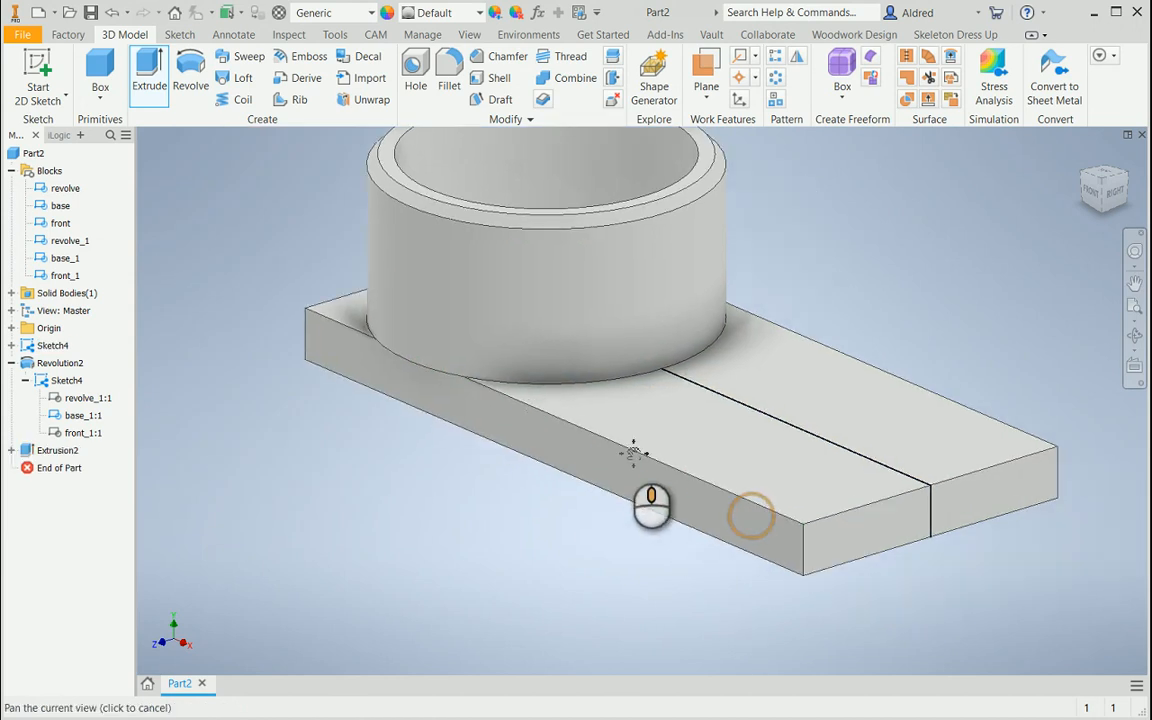
{"action": "right_click", "coordinate": [78, 432]}
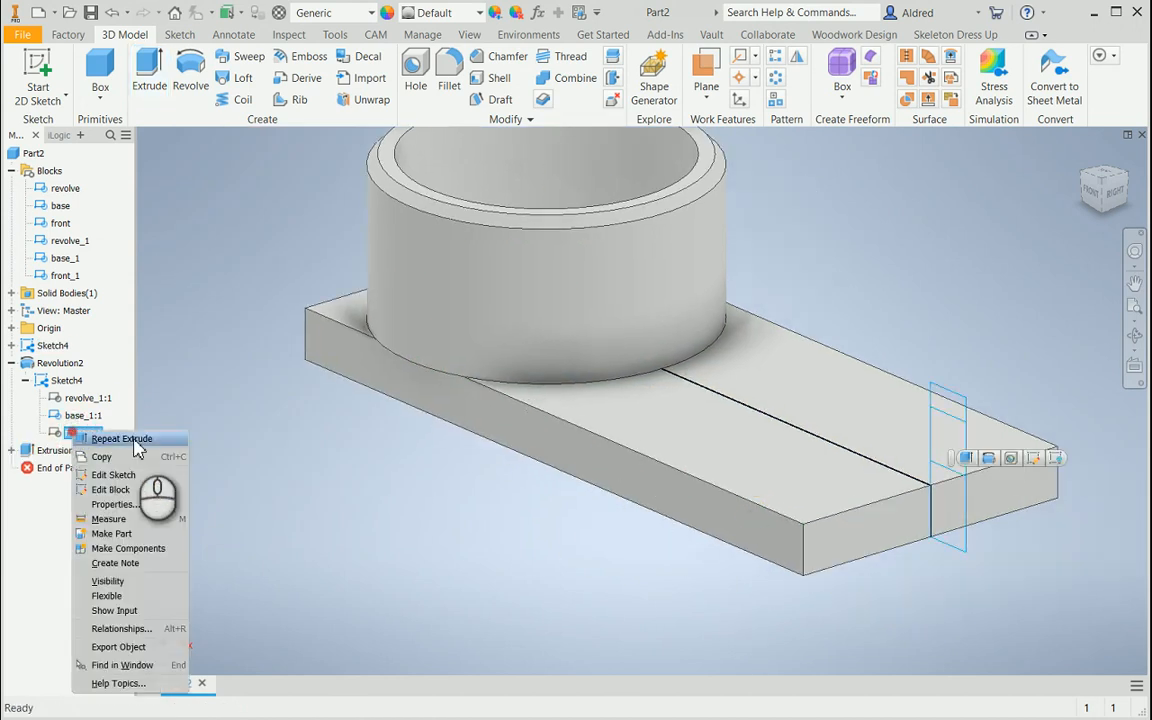
{"action": "left_click", "coordinate": [118, 580]}
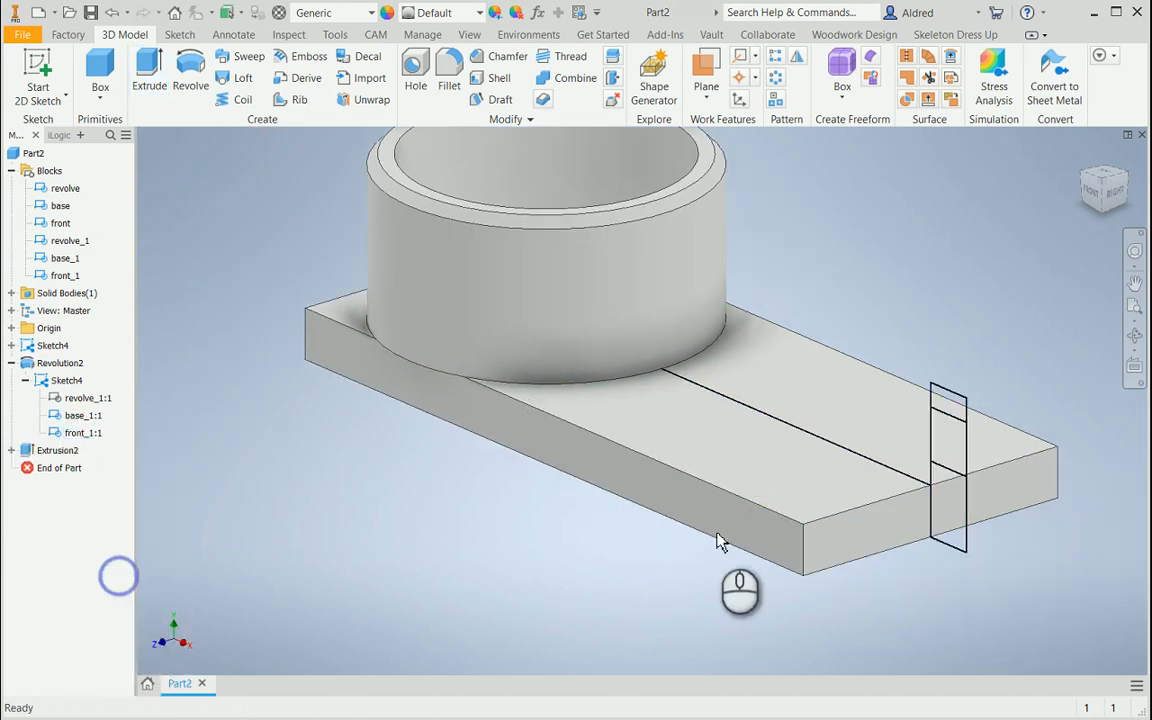
{"action": "left_click", "coordinate": [150, 80]}
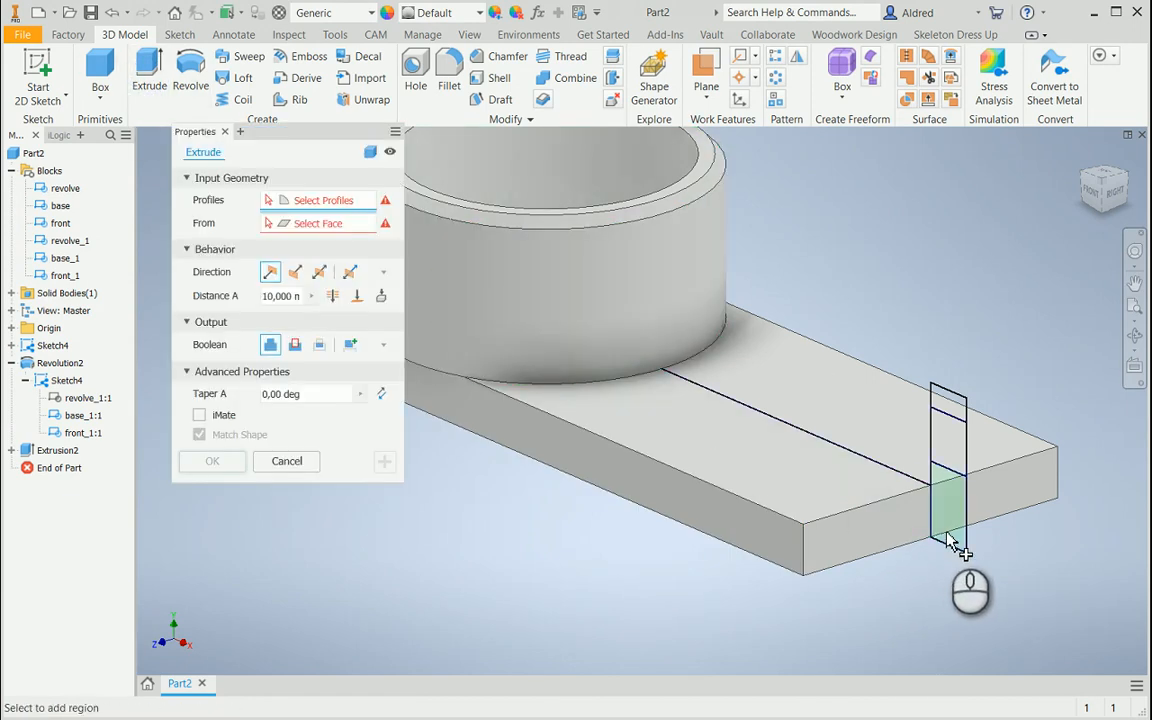
{"action": "left_click", "coordinate": [946, 528]}
{"action": "left_click", "coordinate": [950, 432]}
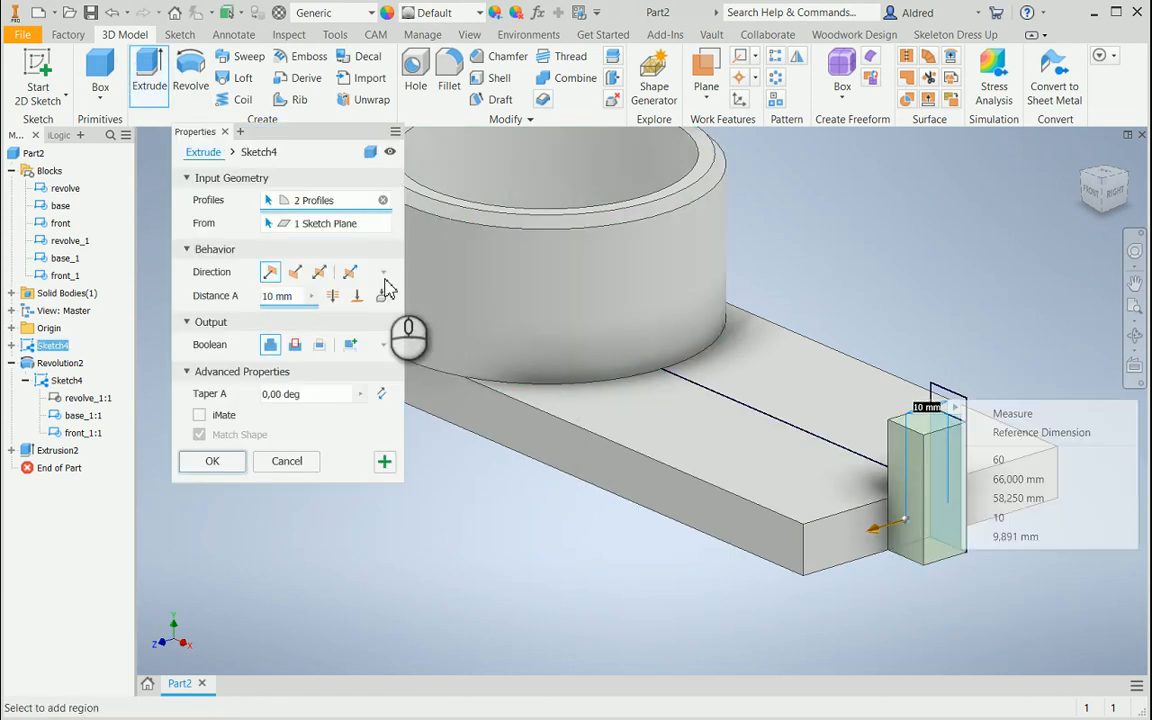
{"action": "left_click", "coordinate": [319, 272]}
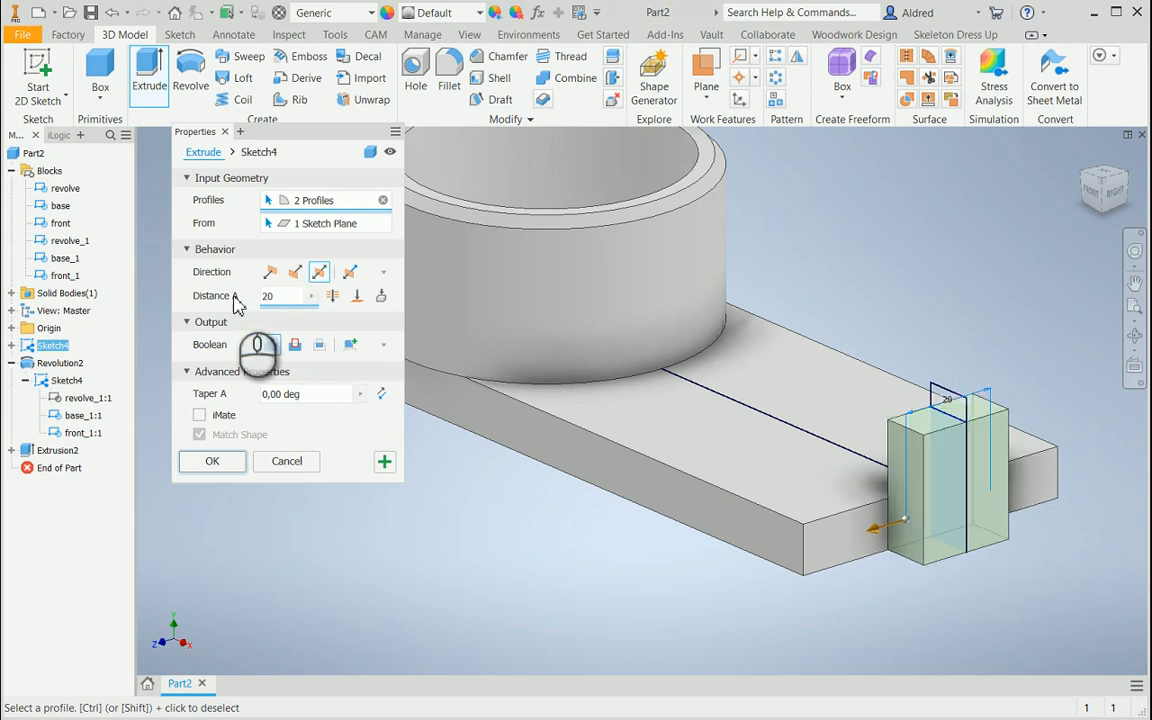
{"action": "left_click", "coordinate": [212, 461]}
Edit the base plate extrusion so that it produces a new solid body
{"action": "middle_click_drag", "start_coordinate": [840, 344], "coordinate": [752, 414]}
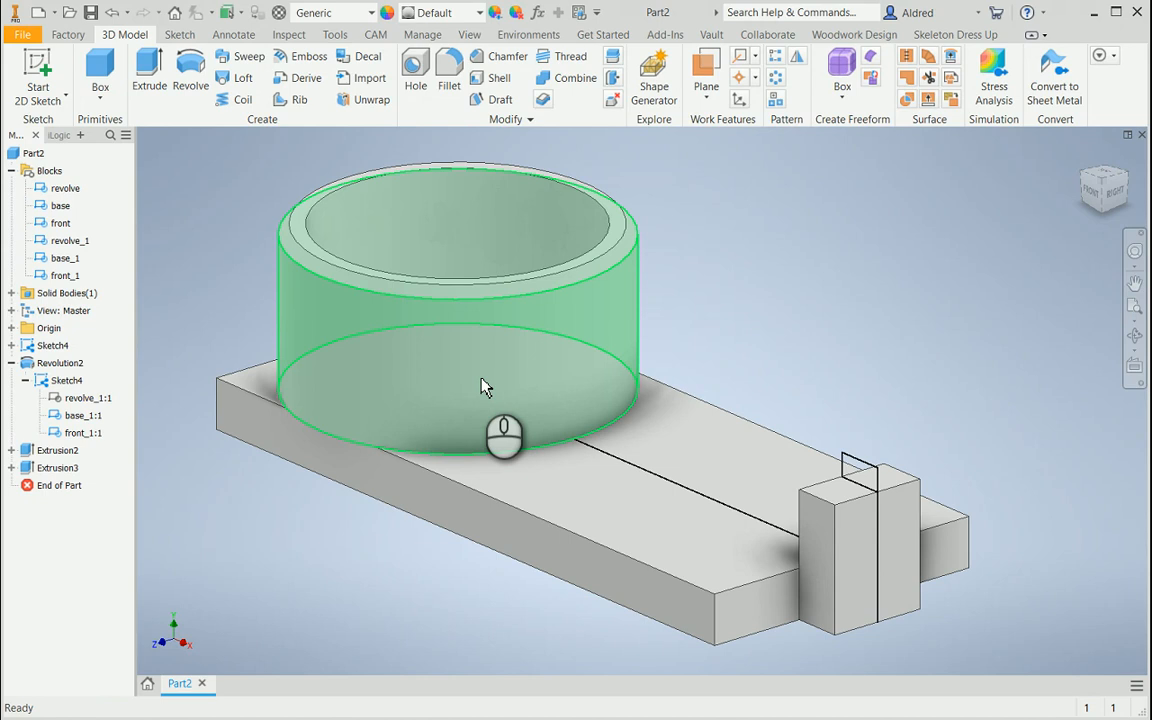
{"action": "left_click", "coordinate": [57, 450]}
{"action": "right_click", "coordinate": [60, 450]}
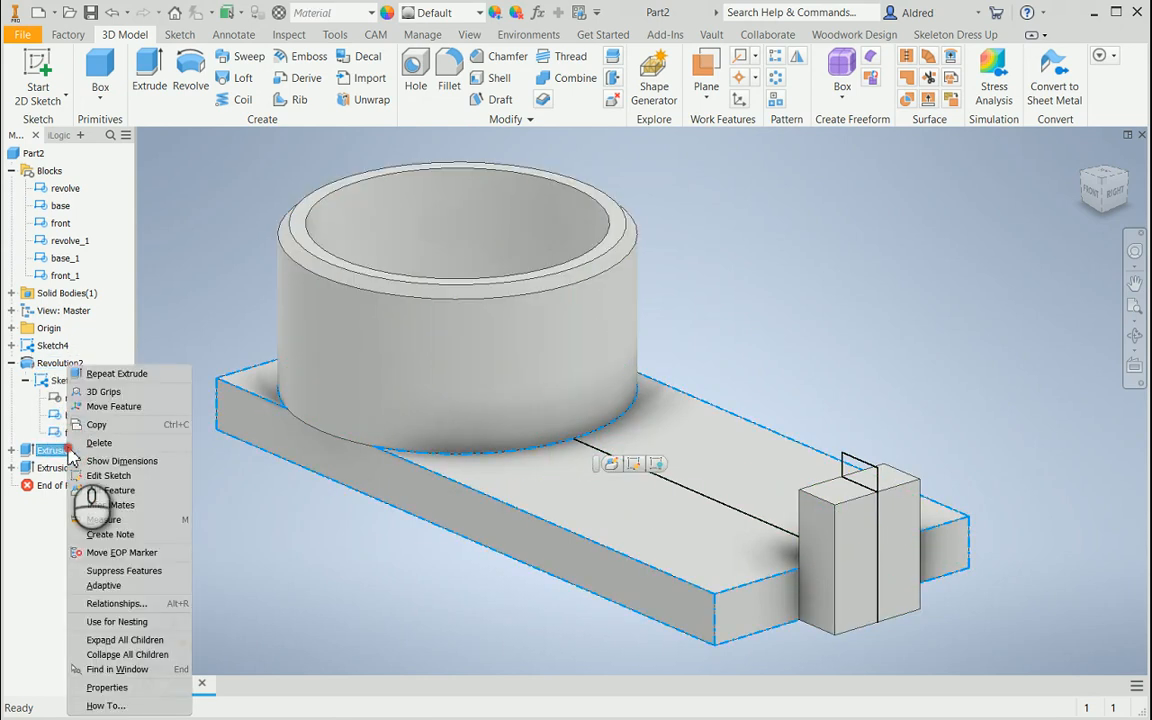
{"action": "left_click", "coordinate": [131, 492]}
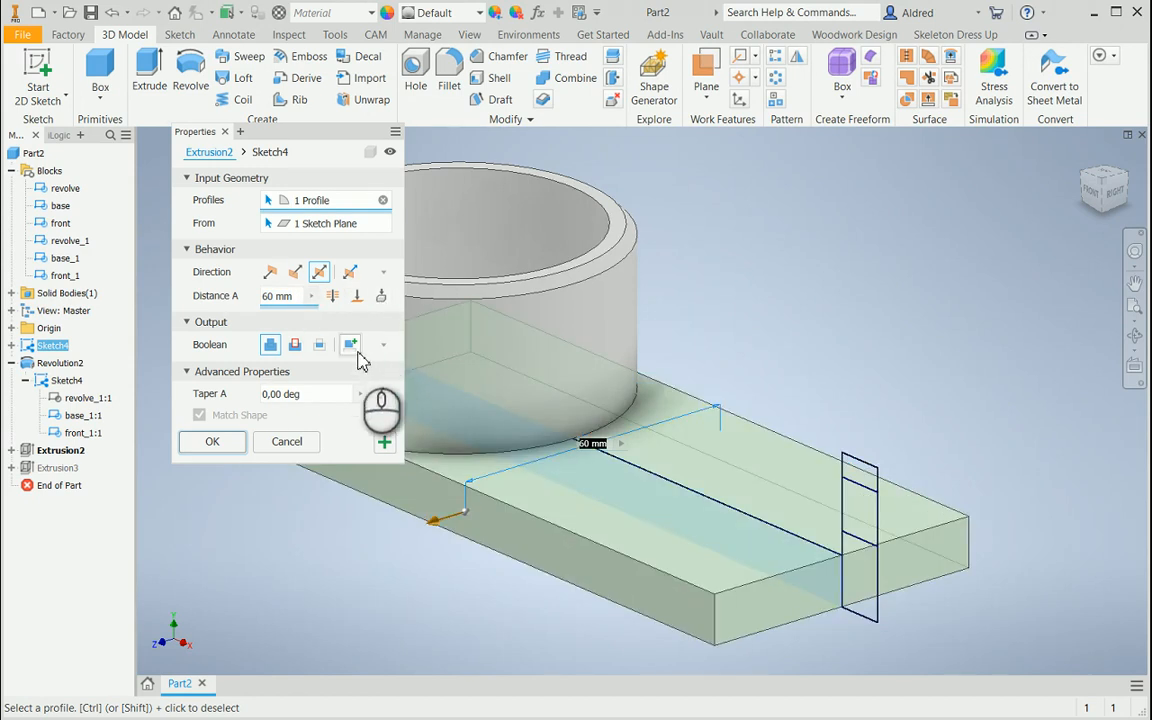
{"action": "left_click", "coordinate": [214, 442]}
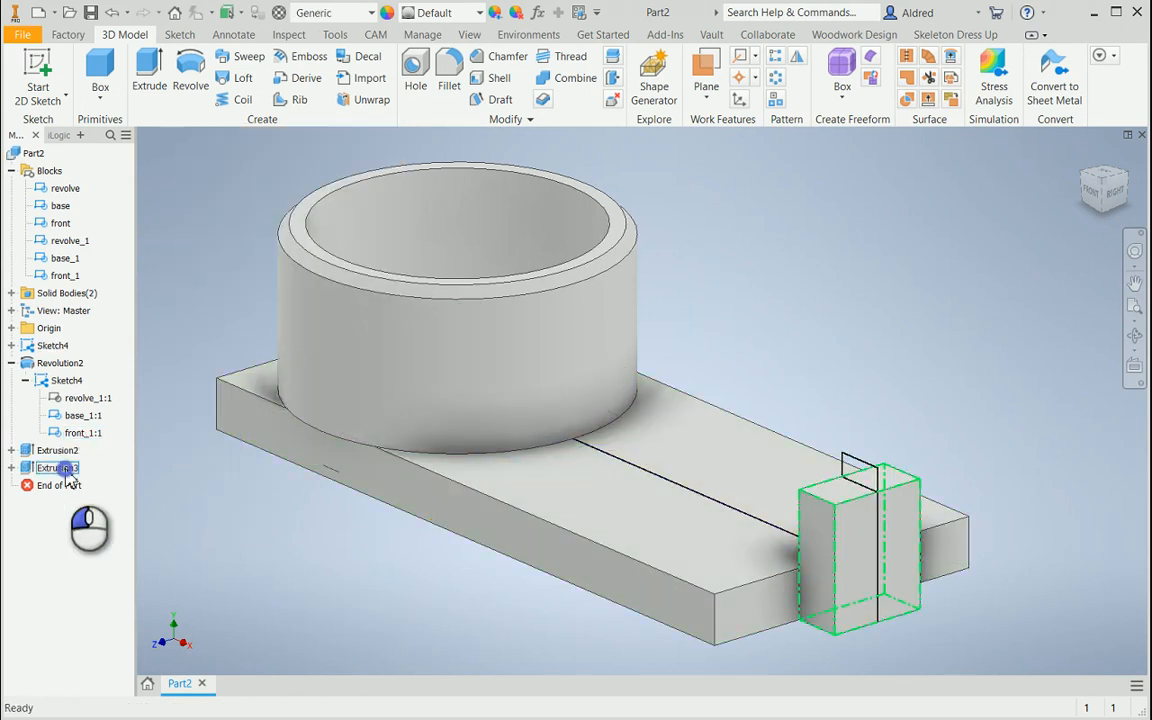
Edit the front upright's extrusion so that it produces a separate new solid
{"action": "right_click", "coordinate": [60, 467]}
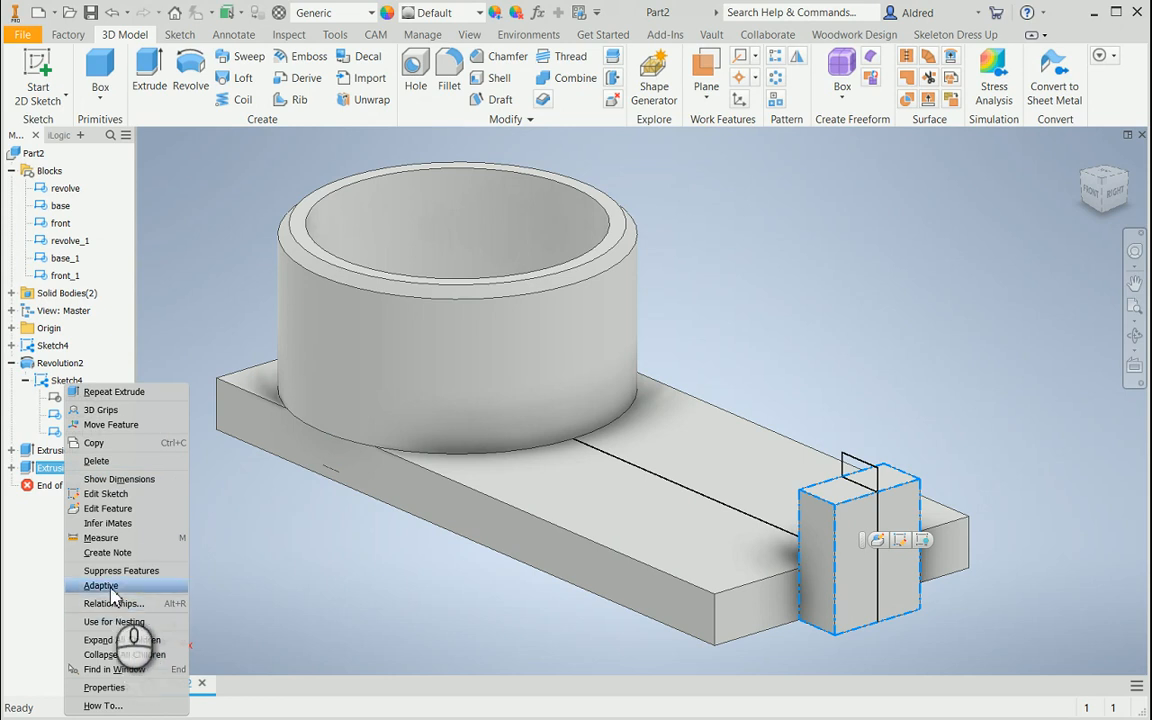
{"action": "left_click", "coordinate": [107, 509]}
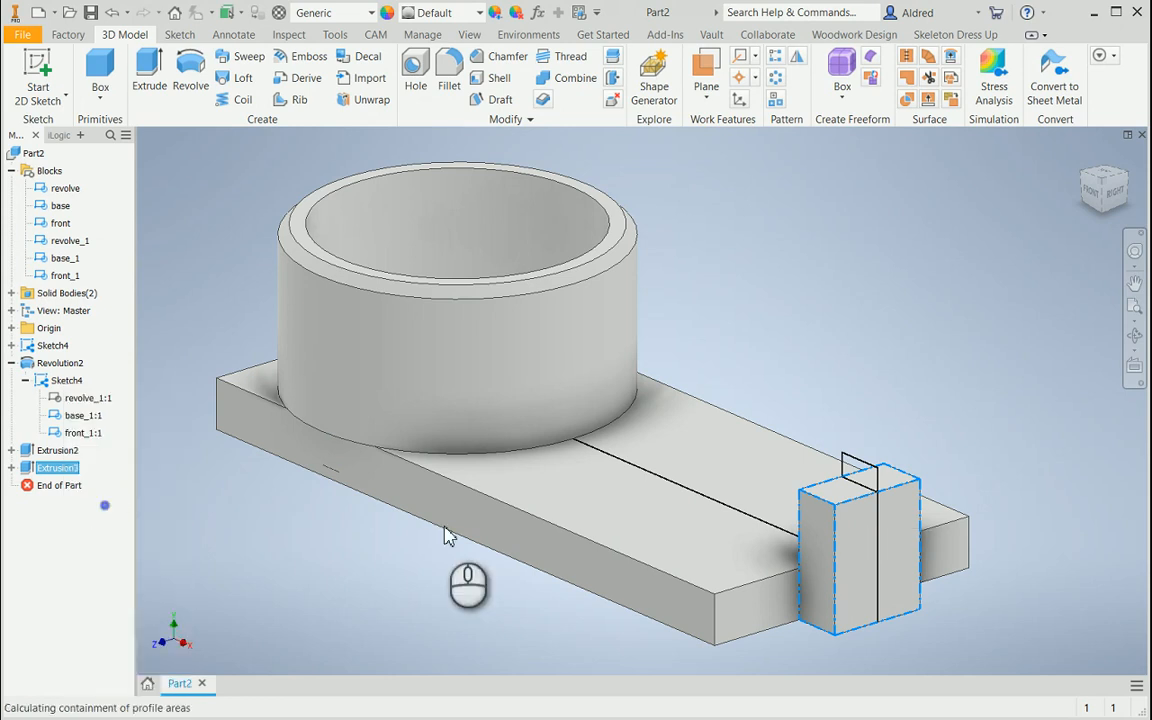
{"action": "left_click", "coordinate": [347, 345]}
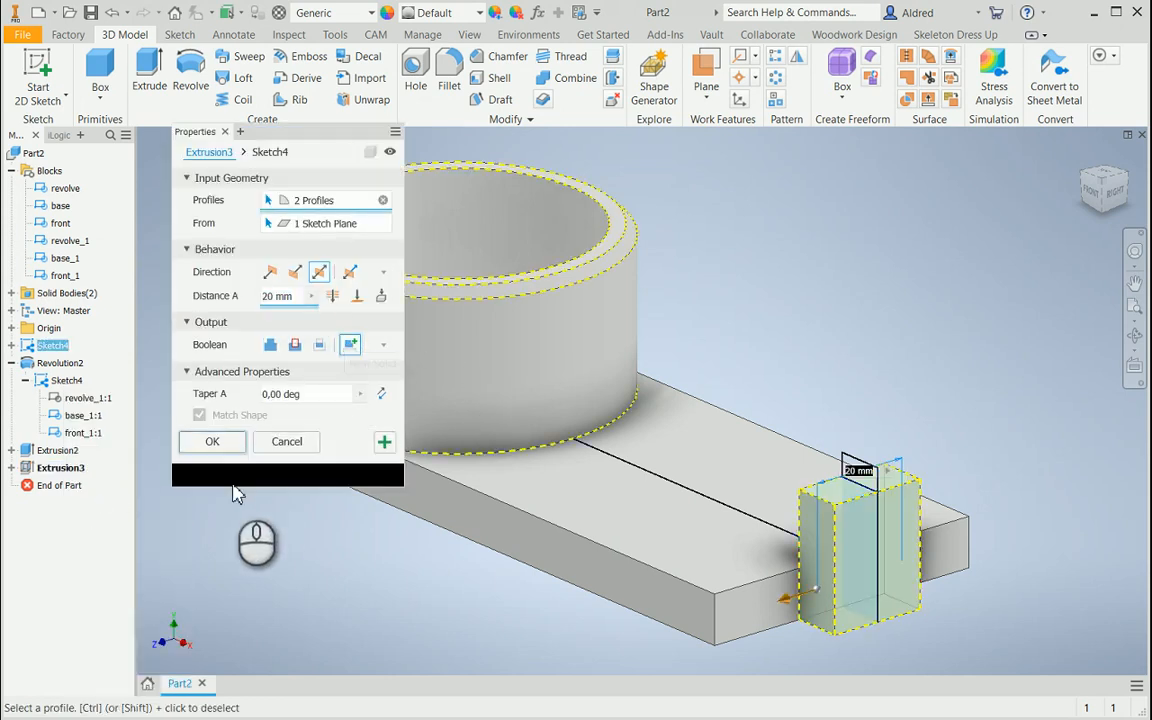
{"action": "left_click", "coordinate": [209, 442]}
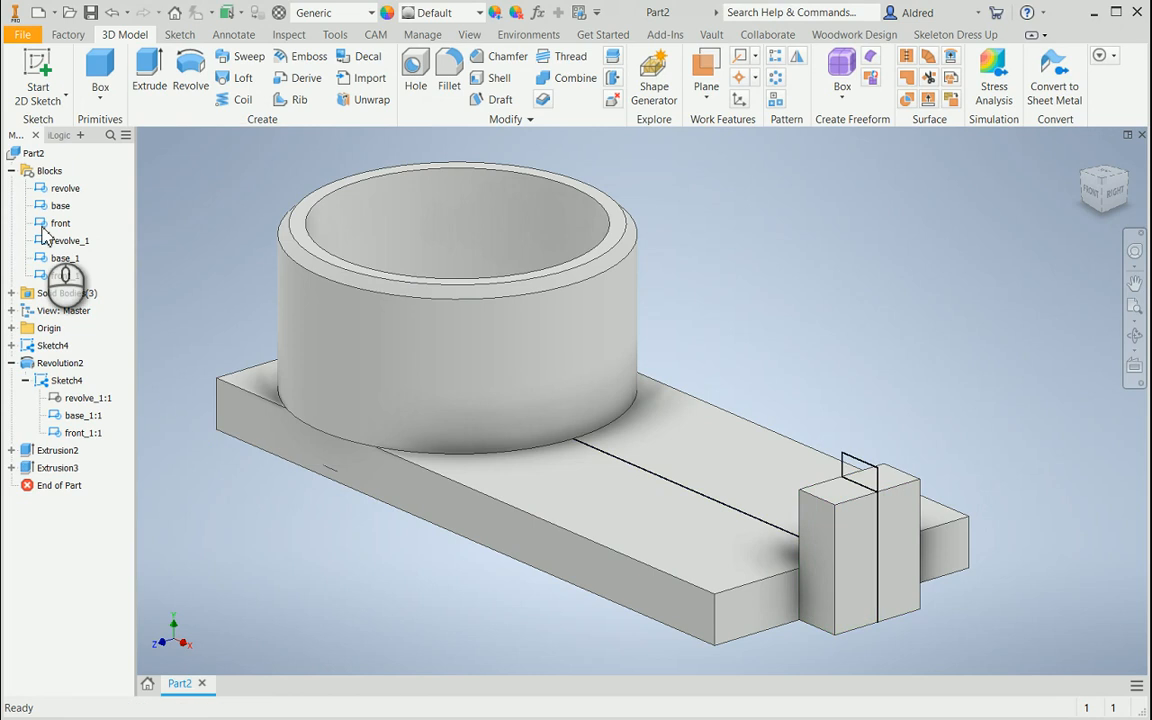
Examine the bodies in the part's solid bodies folder to see which geometry each one represents
{"action": "left_click", "coordinate": [11, 172]}
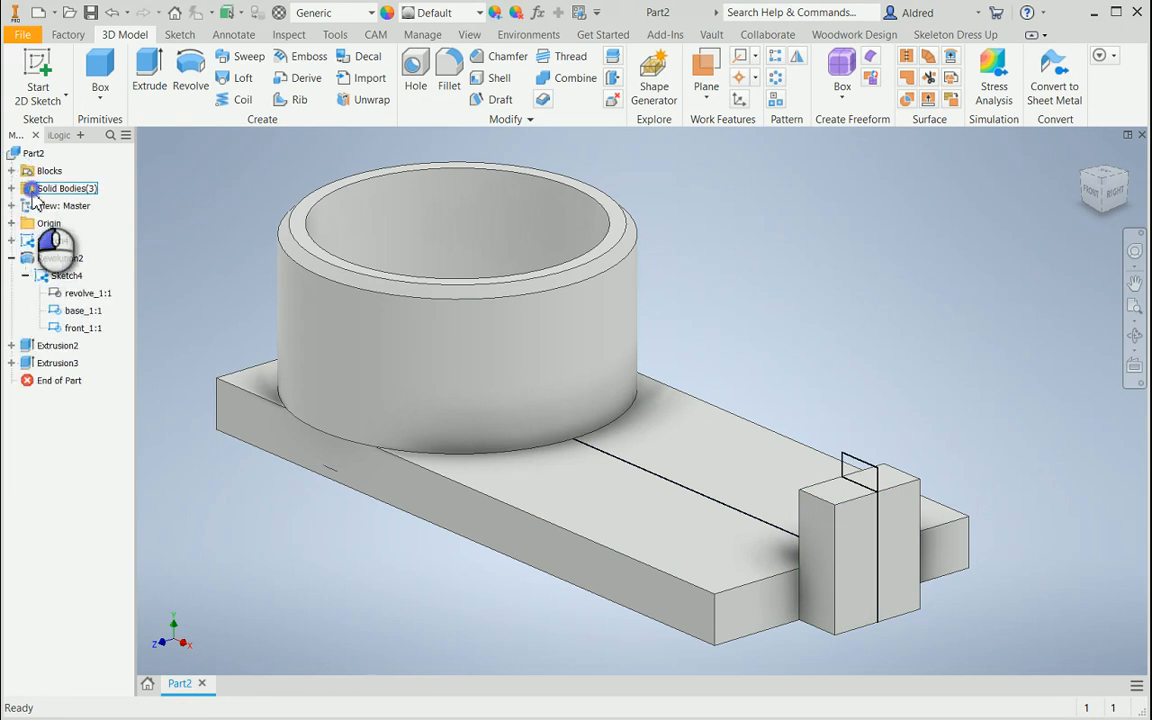
{"action": "left_click", "coordinate": [32, 190]}
{"action": "left_click", "coordinate": [12, 189]}
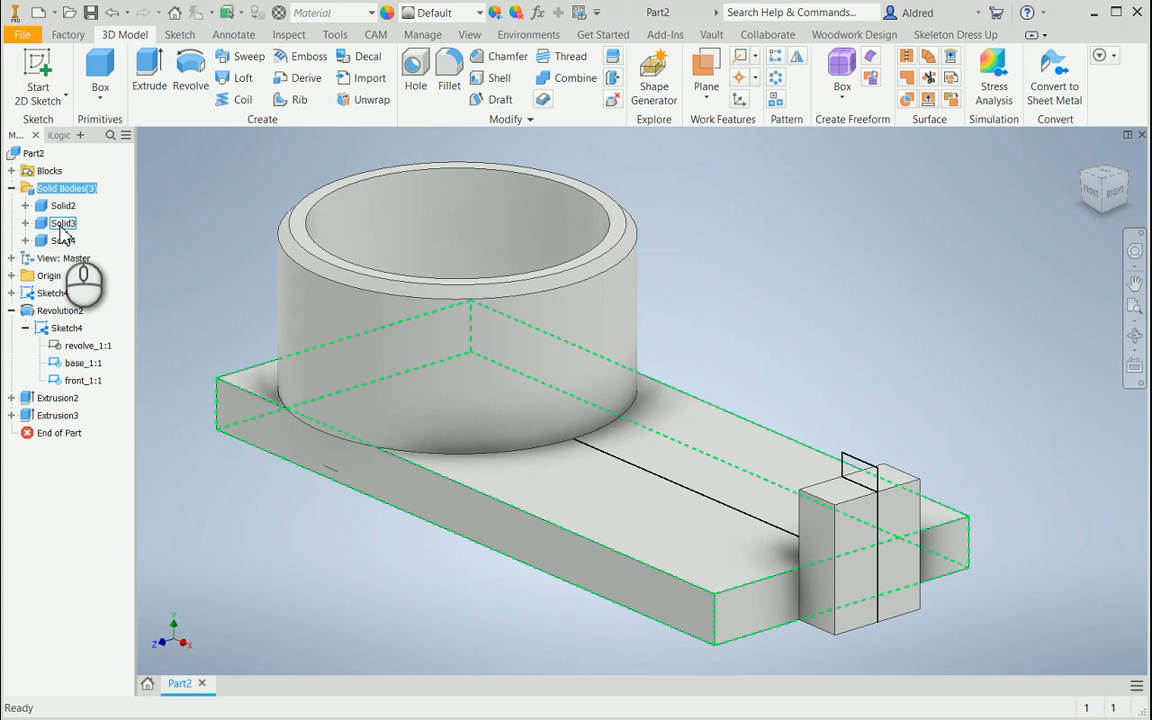
{"action": "left_click", "coordinate": [60, 207]}
{"action": "left_click", "coordinate": [62, 240]}
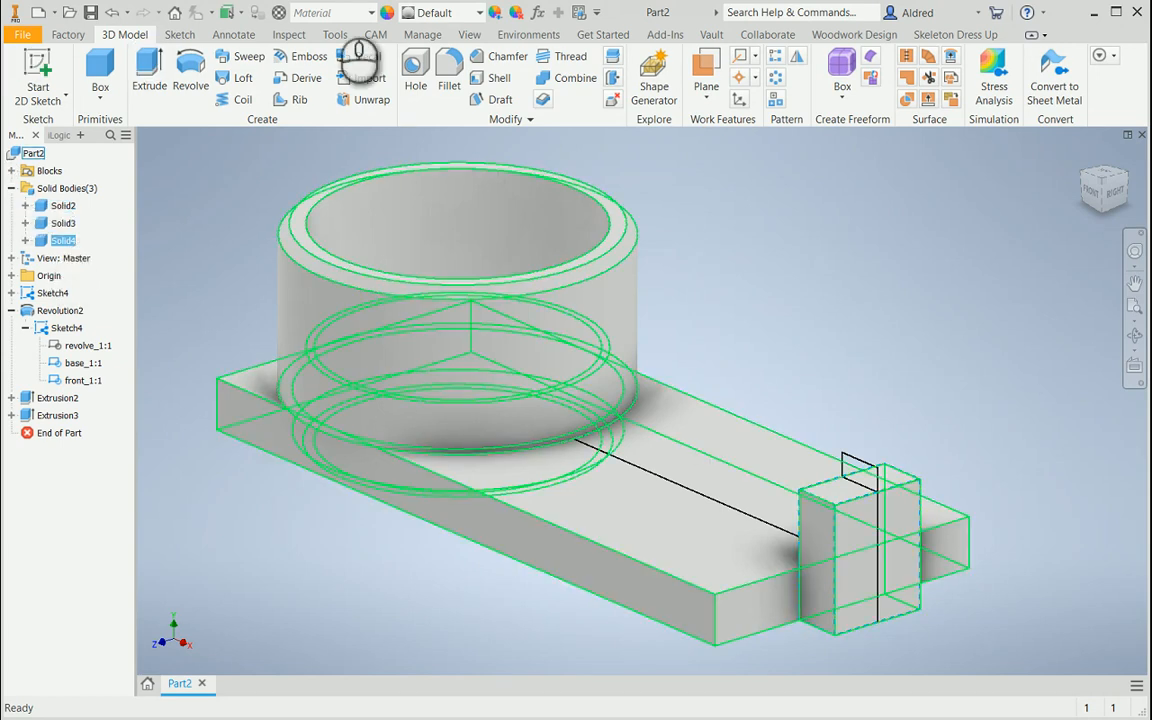
{"action": "left_click", "coordinate": [188, 154]}
Start Make Components and save the layout part as Part2 in the Extending Inventor Frame Design folder
{"action": "left_click", "coordinate": [428, 37]}
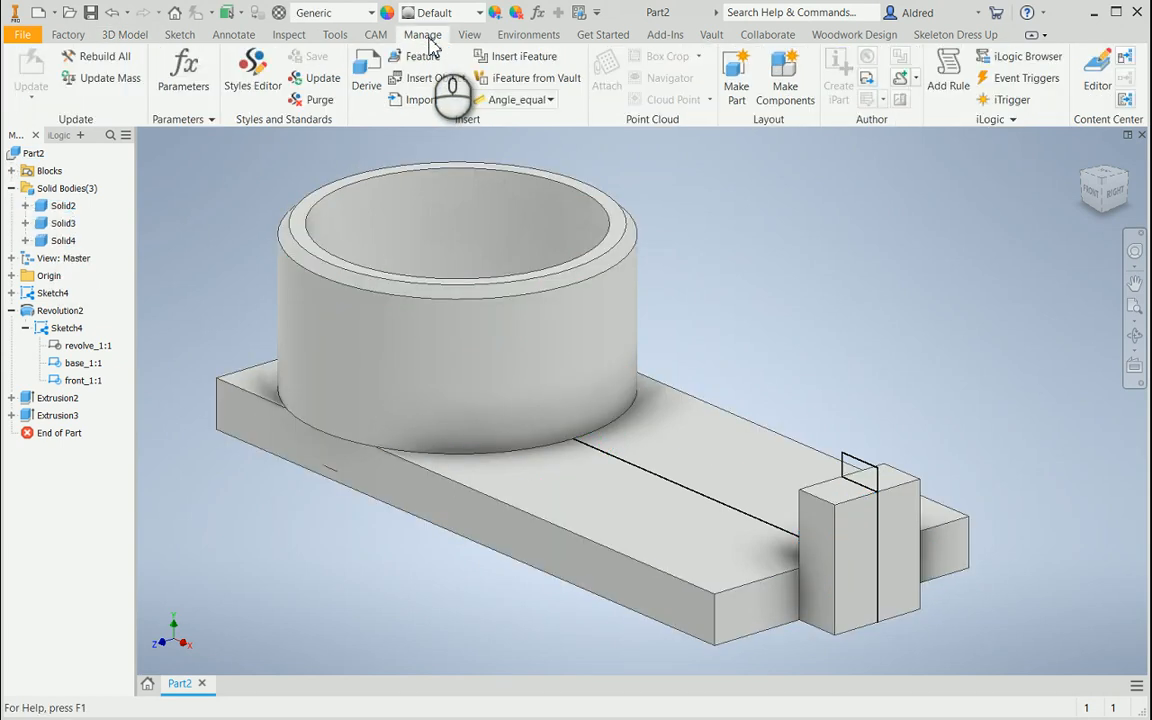
{"action": "left_click", "coordinate": [787, 88]}
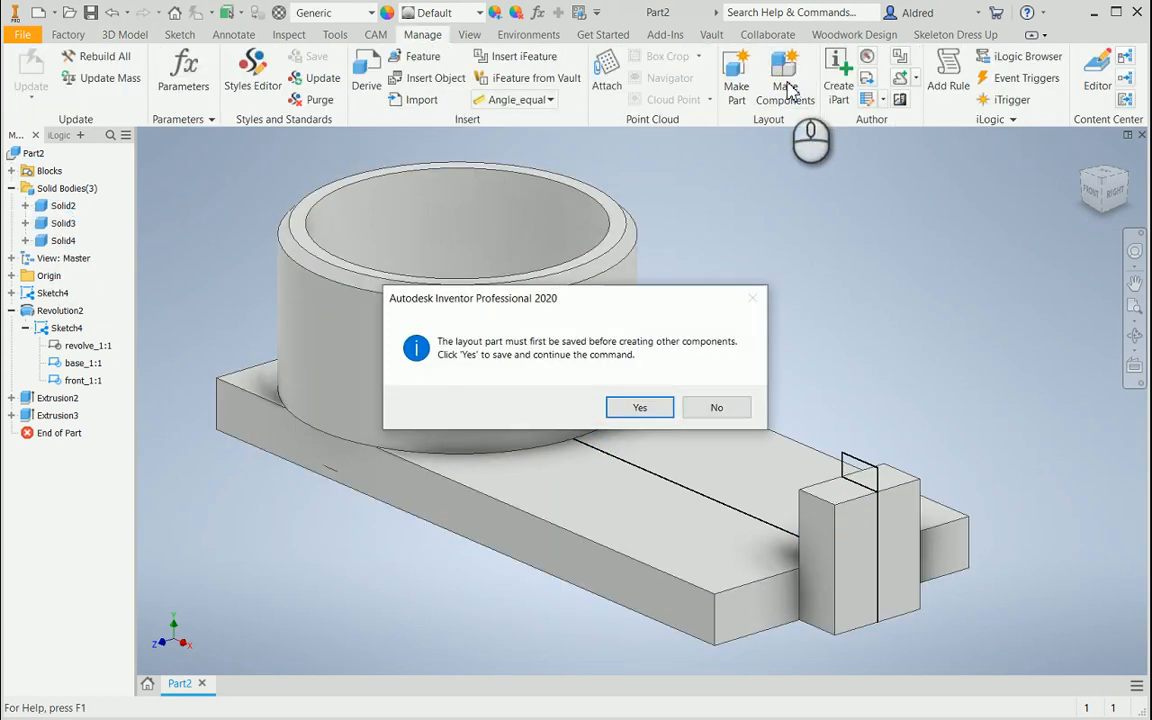
{"action": "left_click", "coordinate": [650, 408]}
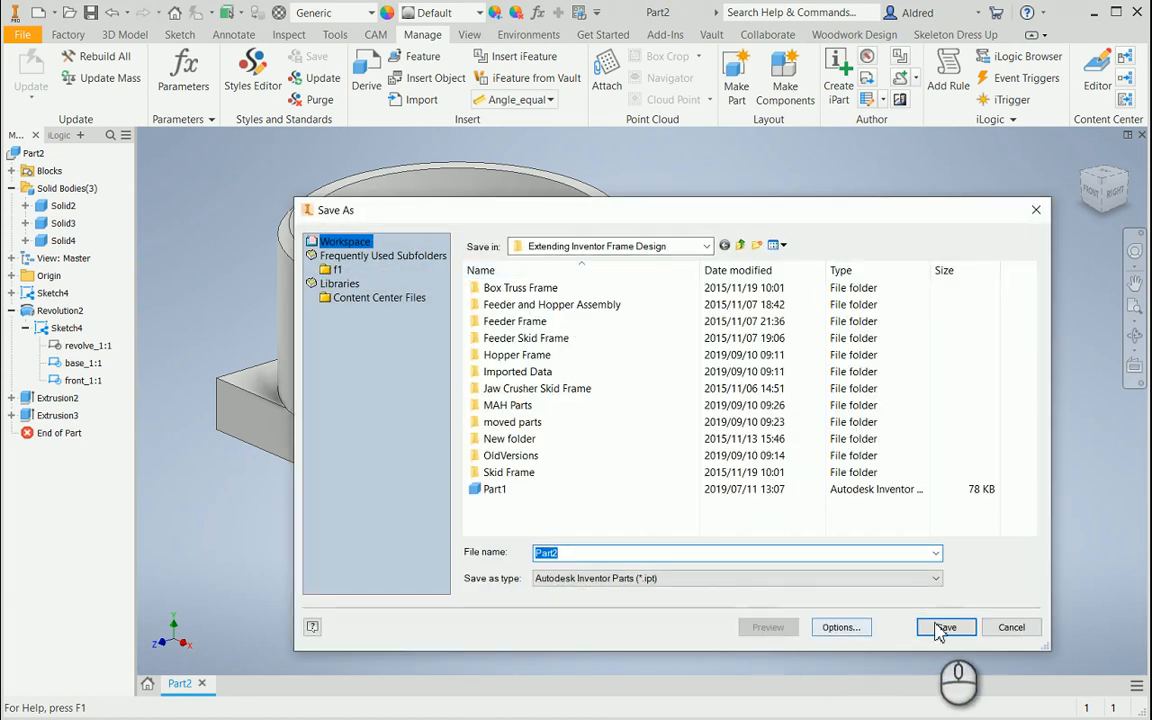
{"action": "left_click", "coordinate": [944, 621]}
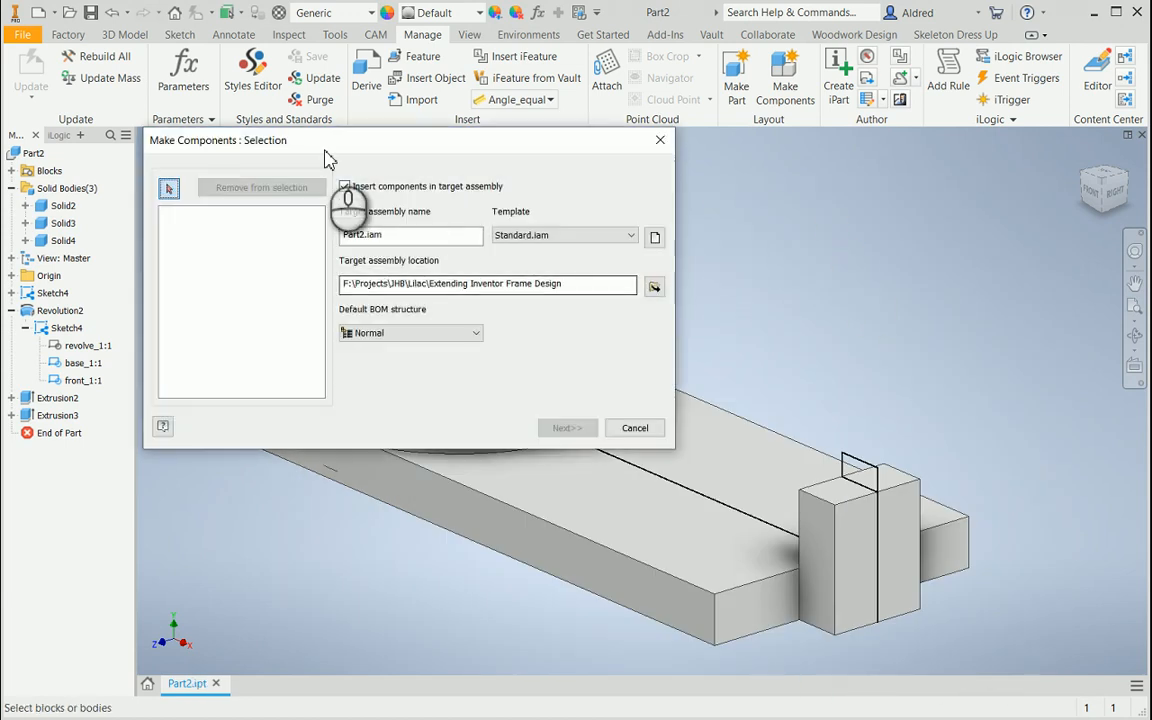
Select the front upright, base plate and revolved ring bodies as components for target assembly Part2.iam and proceed to the body settings
{"action": "left_click_drag", "start_coordinate": [289, 145], "coordinate": [320, 162]}
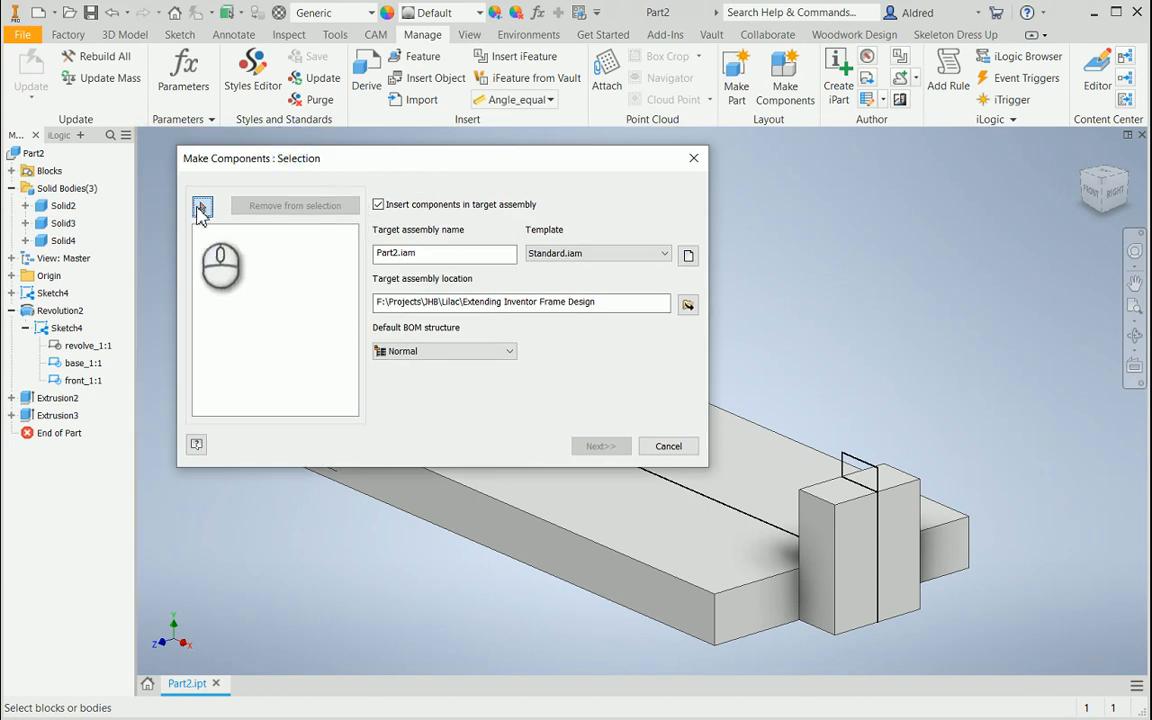
{"action": "left_click", "coordinate": [875, 565]}
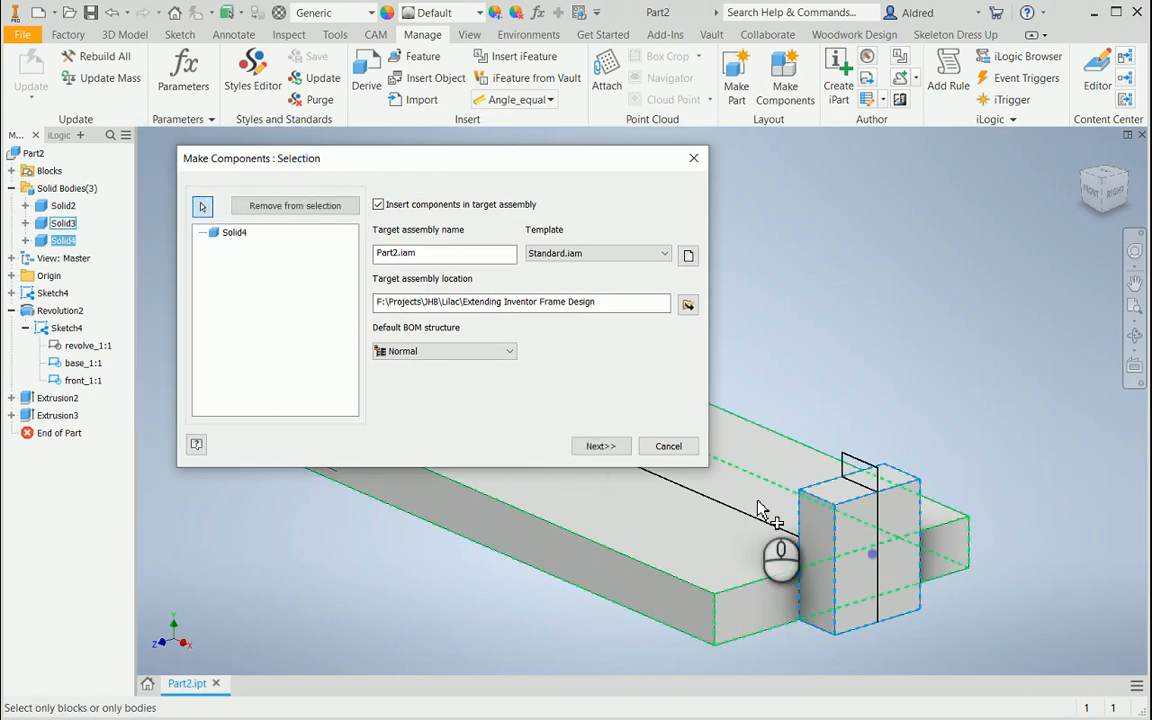
{"action": "middle_click_drag", "start_coordinate": [1056, 485], "coordinate": [1057, 500]}
{"action": "middle_click_drag", "start_coordinate": [905, 422], "coordinate": [943, 428]}
{"action": "left_click", "coordinate": [825, 499]}
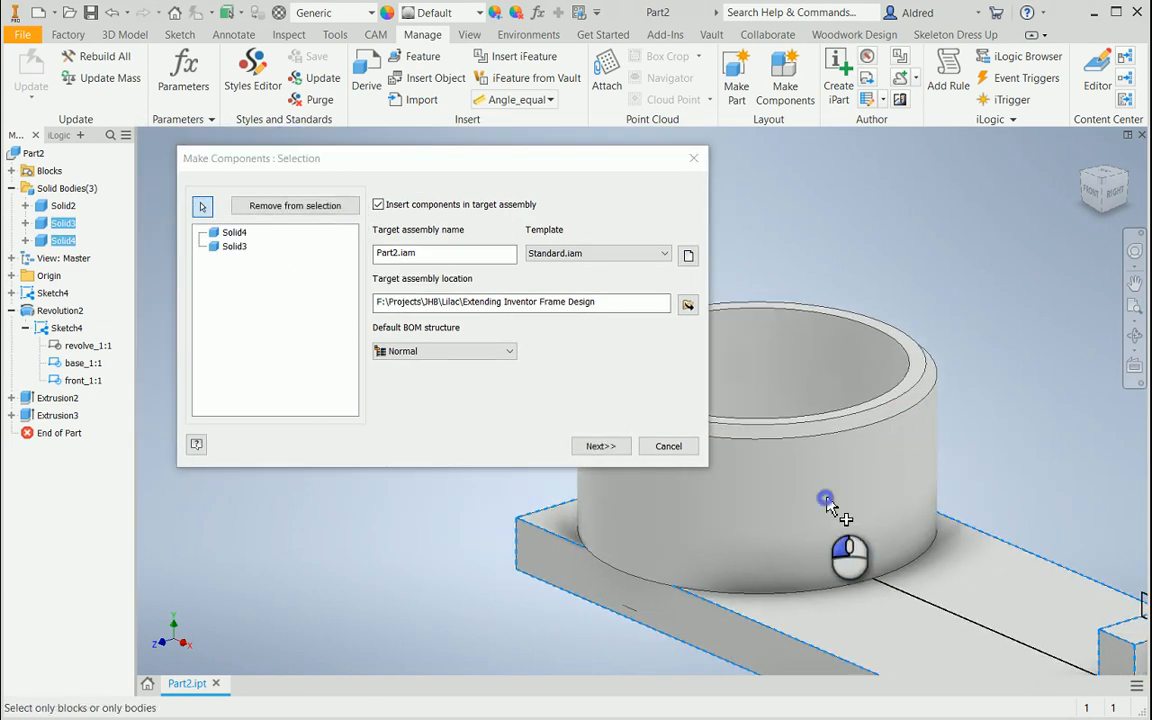
{"action": "left_click", "coordinate": [852, 441]}
{"action": "scroll", "coordinate": [855, 420], "scroll_direction": "down", "scroll_amount": 5}
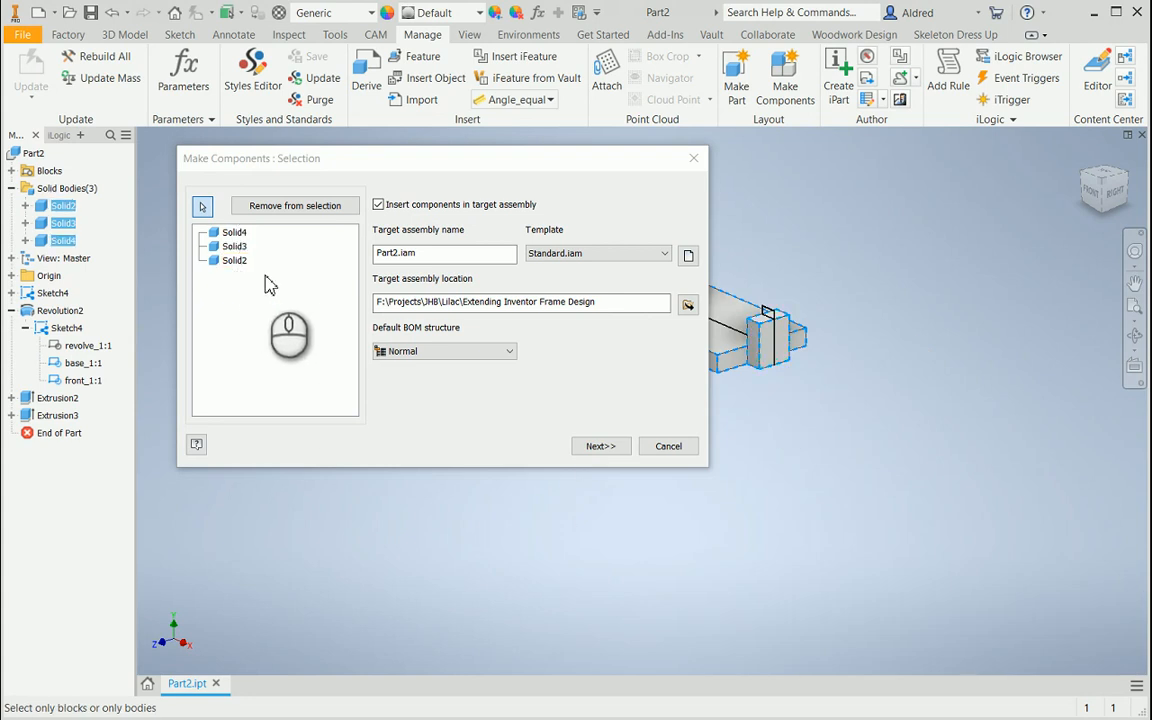
{"action": "left_click", "coordinate": [611, 450]}
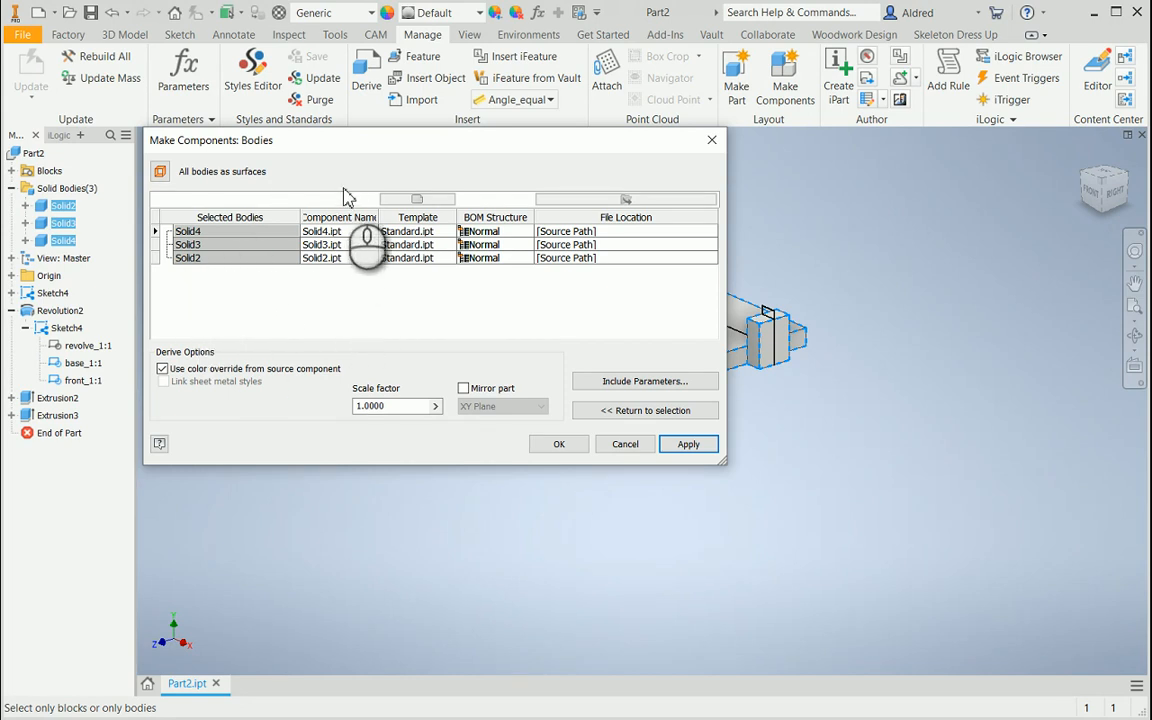
Name the components of Solid4, Solid3 and Solid2 as Front, Base and Revolve, and generate the assembly
{"action": "left_click", "coordinate": [322, 231]}
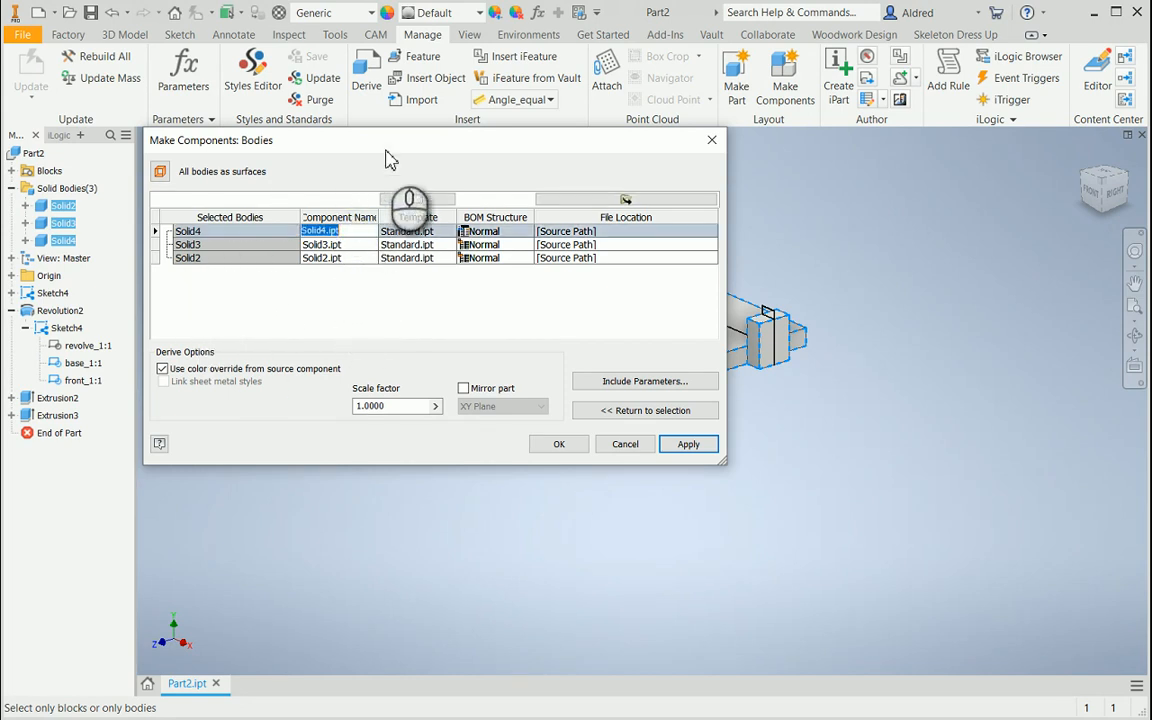
{"action": "left_click_drag", "start_coordinate": [390, 160], "coordinate": [393, 300]}
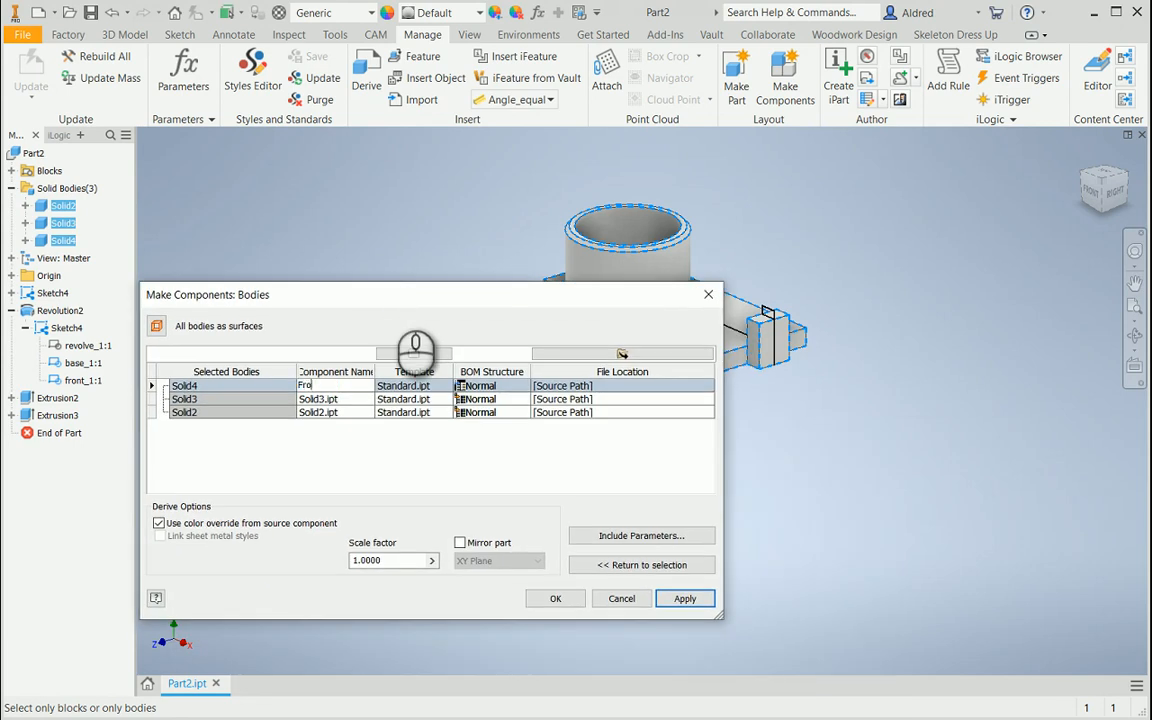
{"action": "left_click", "coordinate": [334, 400]}
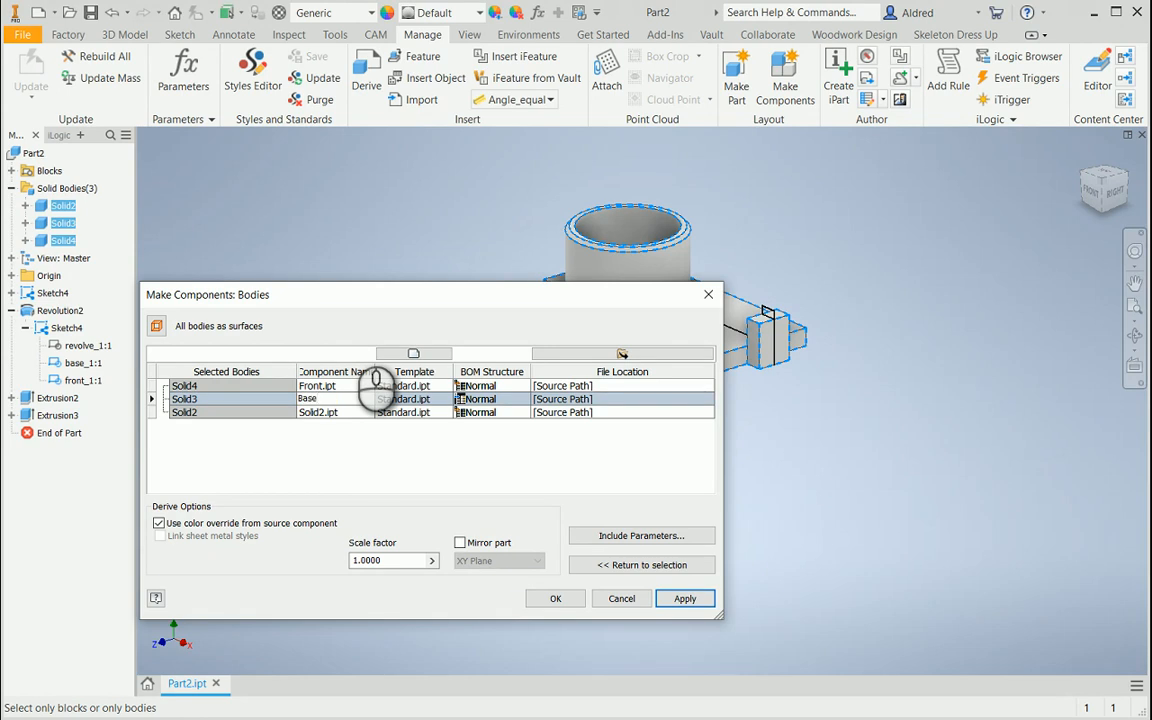
{"action": "left_click", "coordinate": [359, 414]}
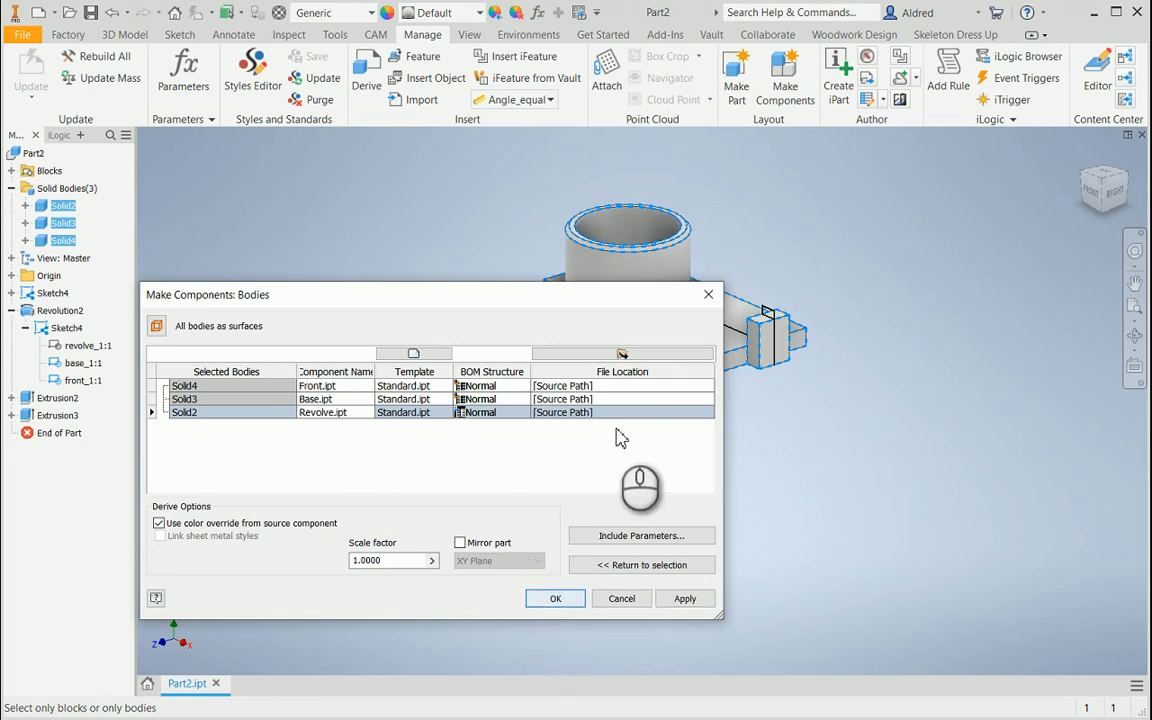
{"action": "left_click", "coordinate": [550, 600]}
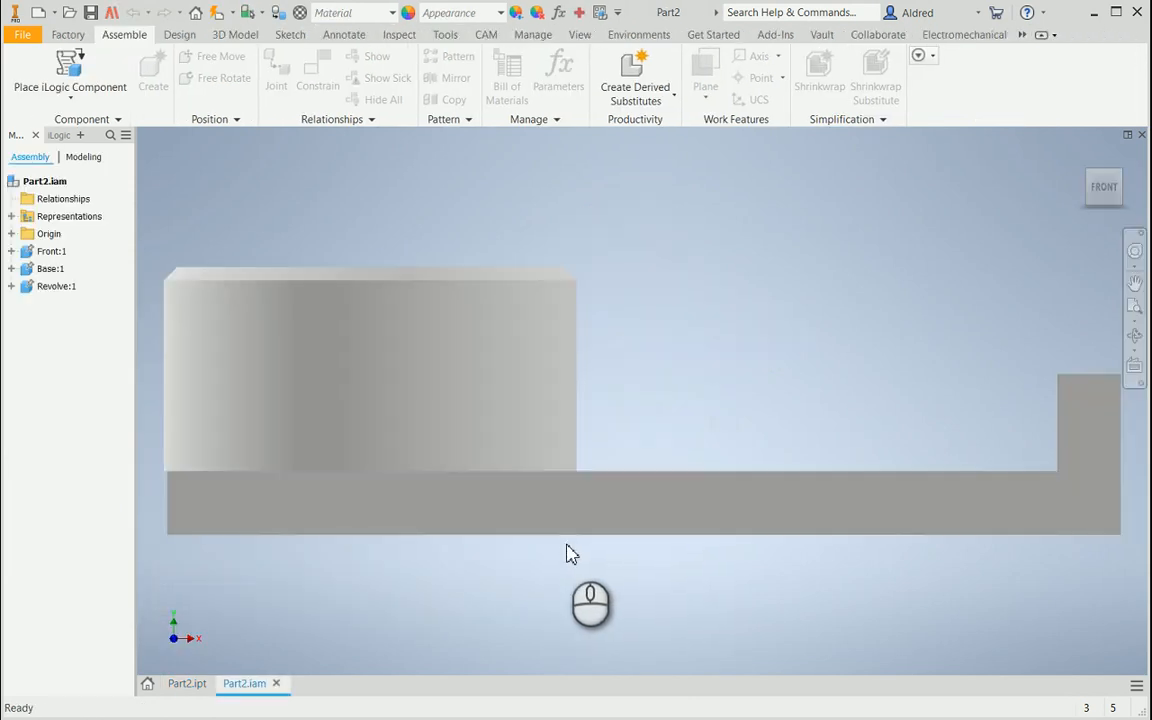
Inspect the new assembly in 3D and identify its Front and Base components
{"action": "scroll", "coordinate": [524, 555], "scroll_direction": "up", "scroll_amount": 3}
{"action": "middle_click_drag", "start_coordinate": [549, 525], "coordinate": [420, 560]}
{"action": "middle_click_drag", "start_coordinate": [694, 463], "coordinate": [630, 489], "text": "shift"}
{"action": "left_click", "coordinate": [48, 252]}
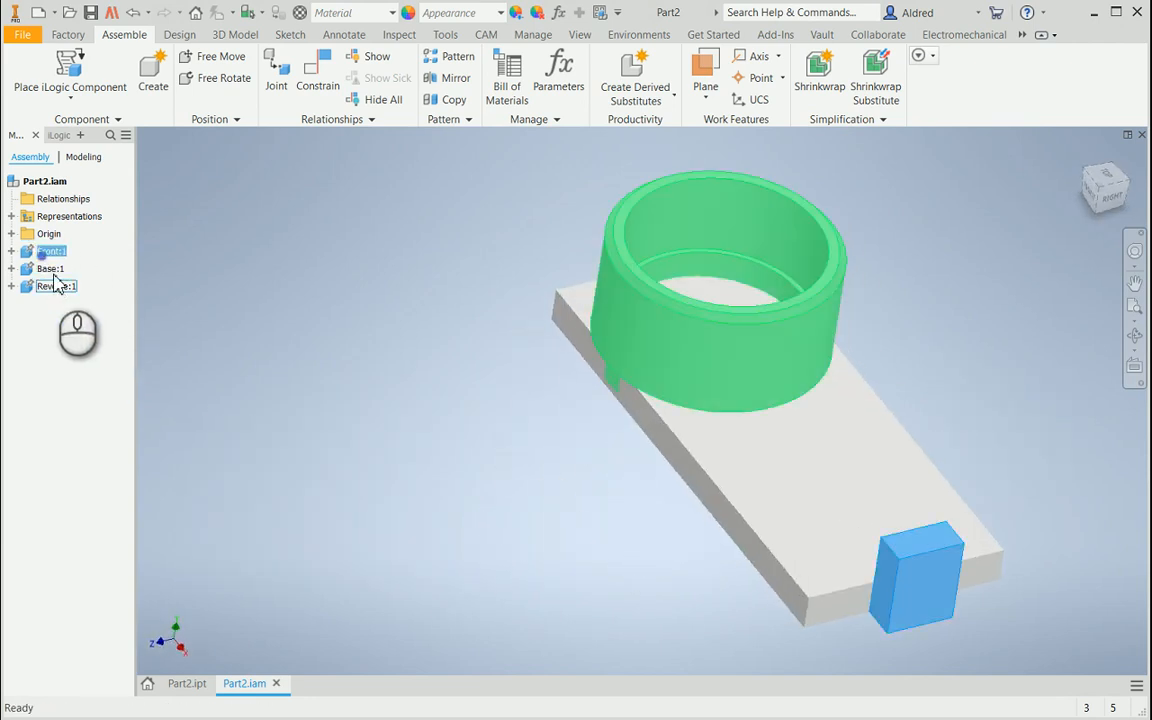
{"action": "left_click", "coordinate": [50, 269]}
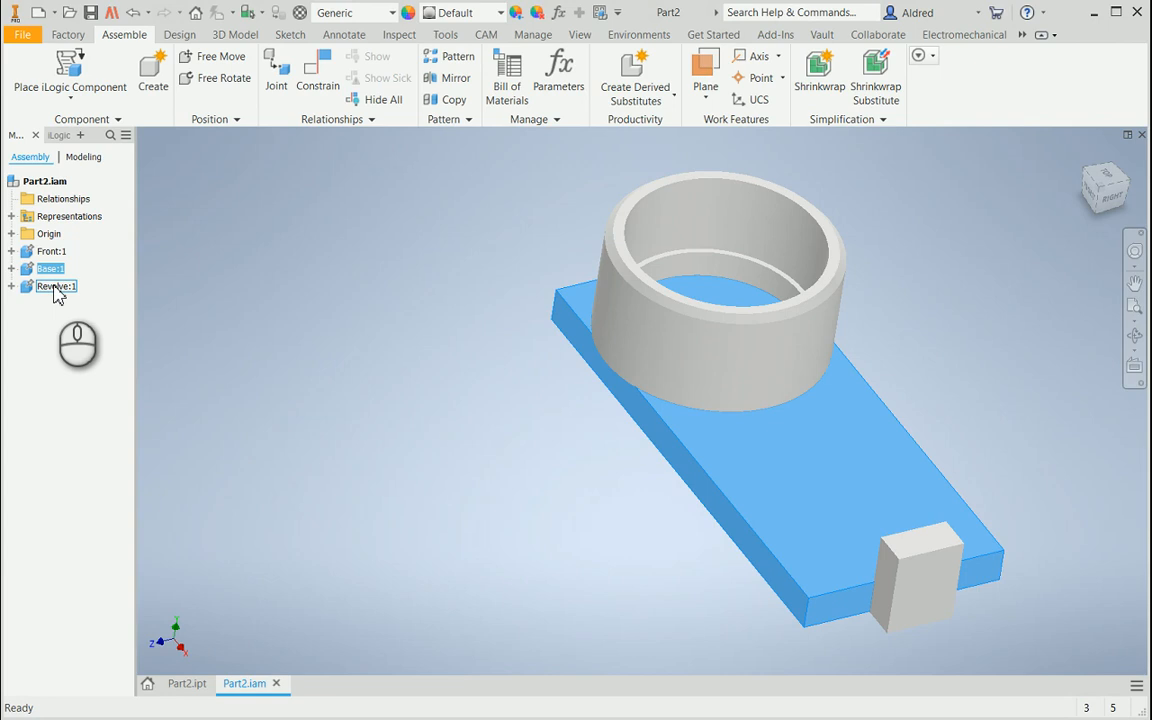
Isolate the Revolve component in the assembly and view it from the side
{"action": "left_click", "coordinate": [55, 287]}
{"action": "right_click", "coordinate": [56, 290]}
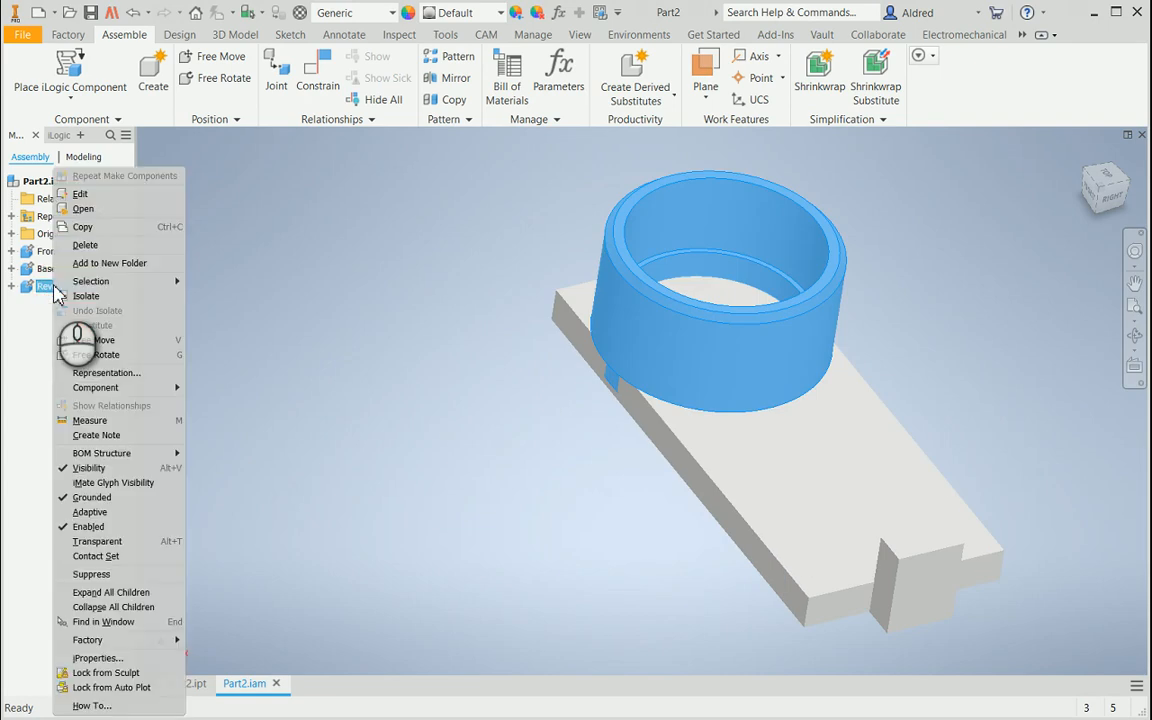
{"action": "left_click", "coordinate": [95, 296]}
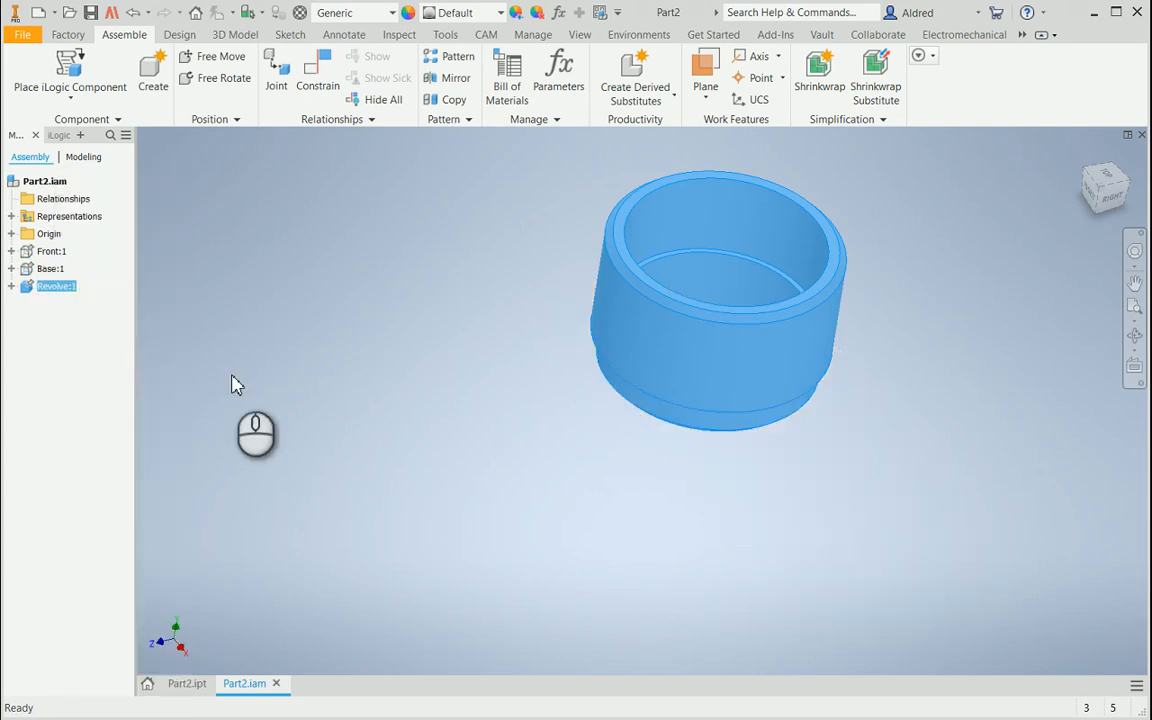
{"action": "middle_click_drag", "start_coordinate": [663, 368], "coordinate": [530, 444], "text": "shift"}
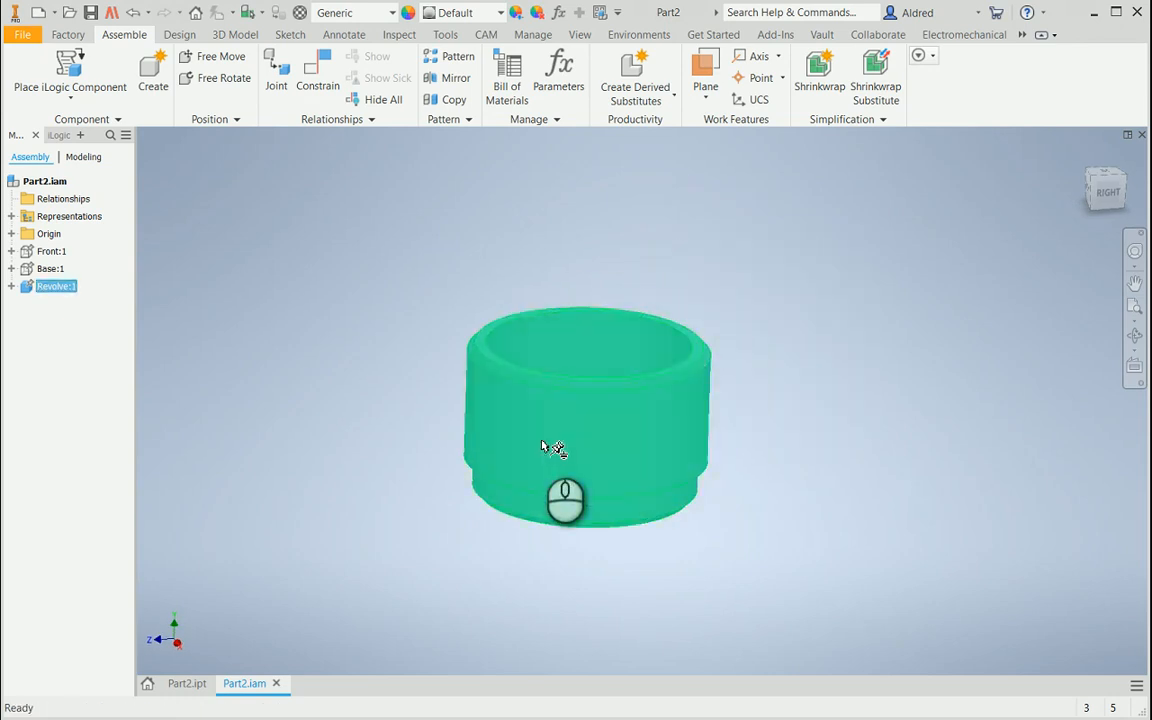